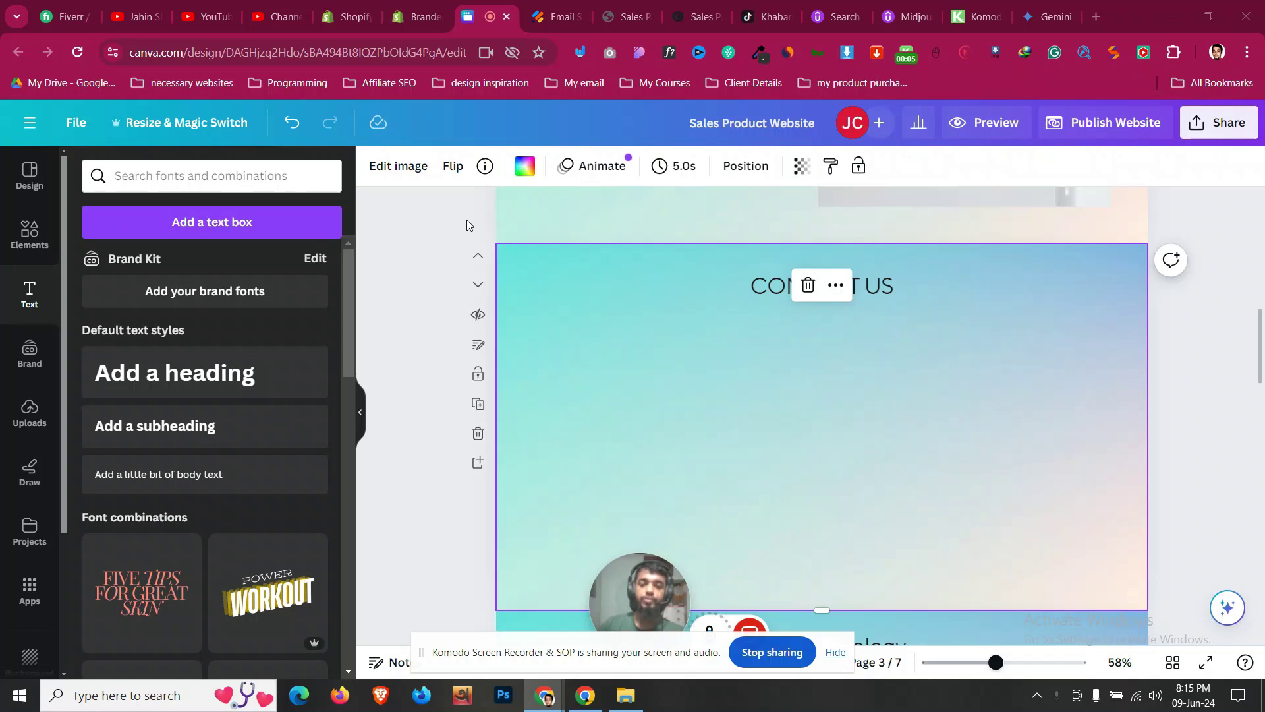
Scroll the Canva website design to the third page's CONTACT US heading and check it
{"action": "mouse_move", "coordinate": [670, 621]}
{"action": "left_mouse_down"}
{"action": "mouse_move", "coordinate": [920, 548]}
{"action": "mouse_move", "coordinate": [868, 588]}
{"action": "left_mouse_up"}
{"action": "scroll", "coordinate": [827, 413], "scroll_direction": "up", "scroll_amount": 5}
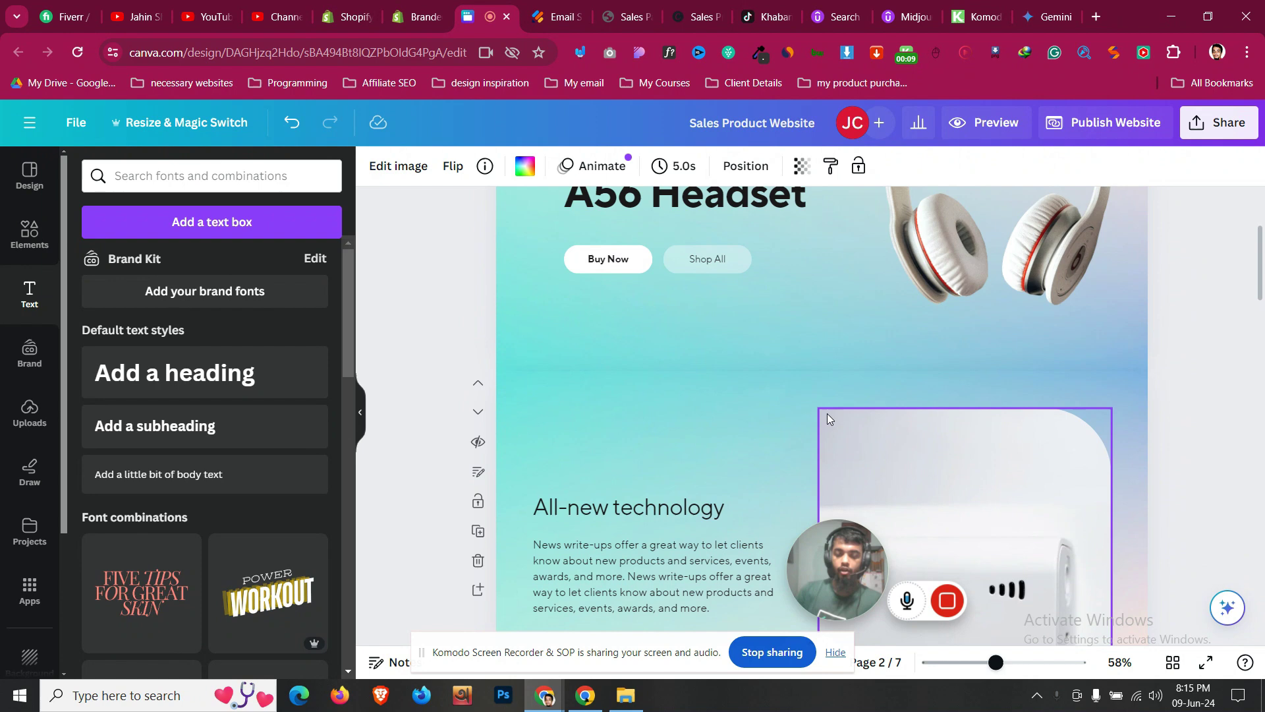
{"action": "scroll", "coordinate": [679, 416], "scroll_direction": "up", "scroll_amount": 3}
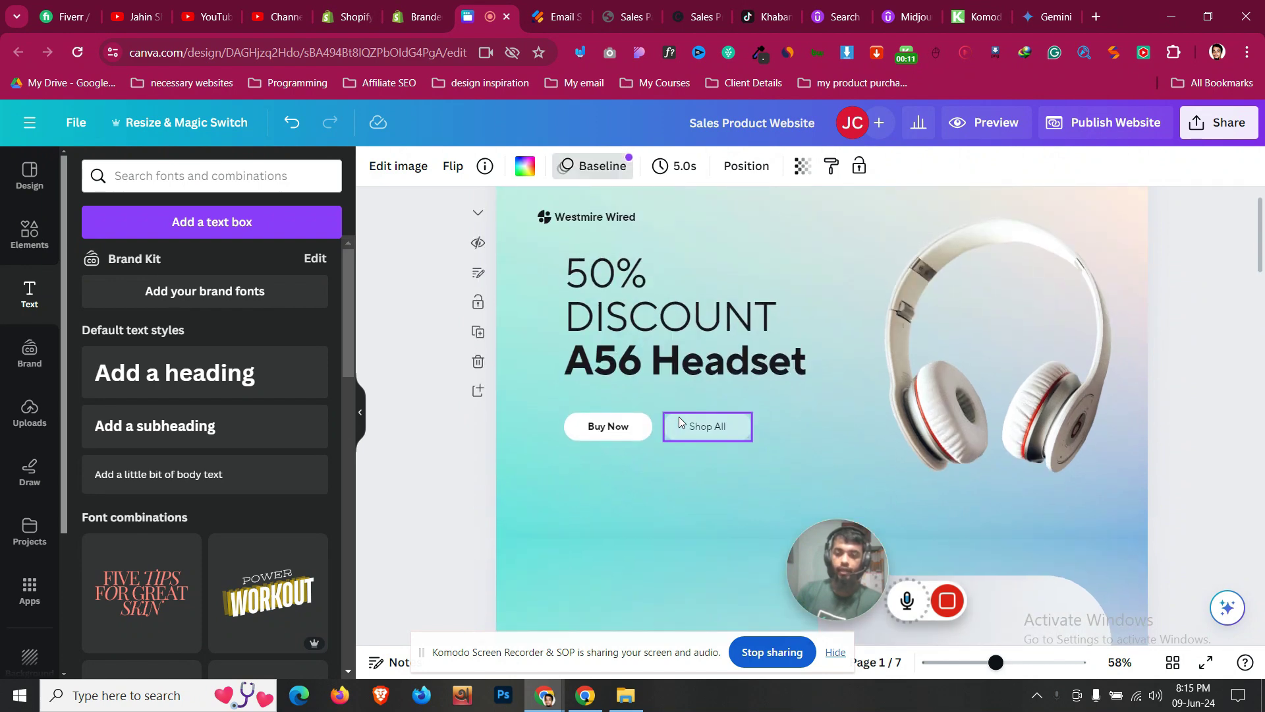
{"action": "scroll", "coordinate": [679, 422], "scroll_direction": "down", "scroll_amount": 3}
{"action": "scroll", "coordinate": [679, 422], "scroll_direction": "down", "scroll_amount": 3}
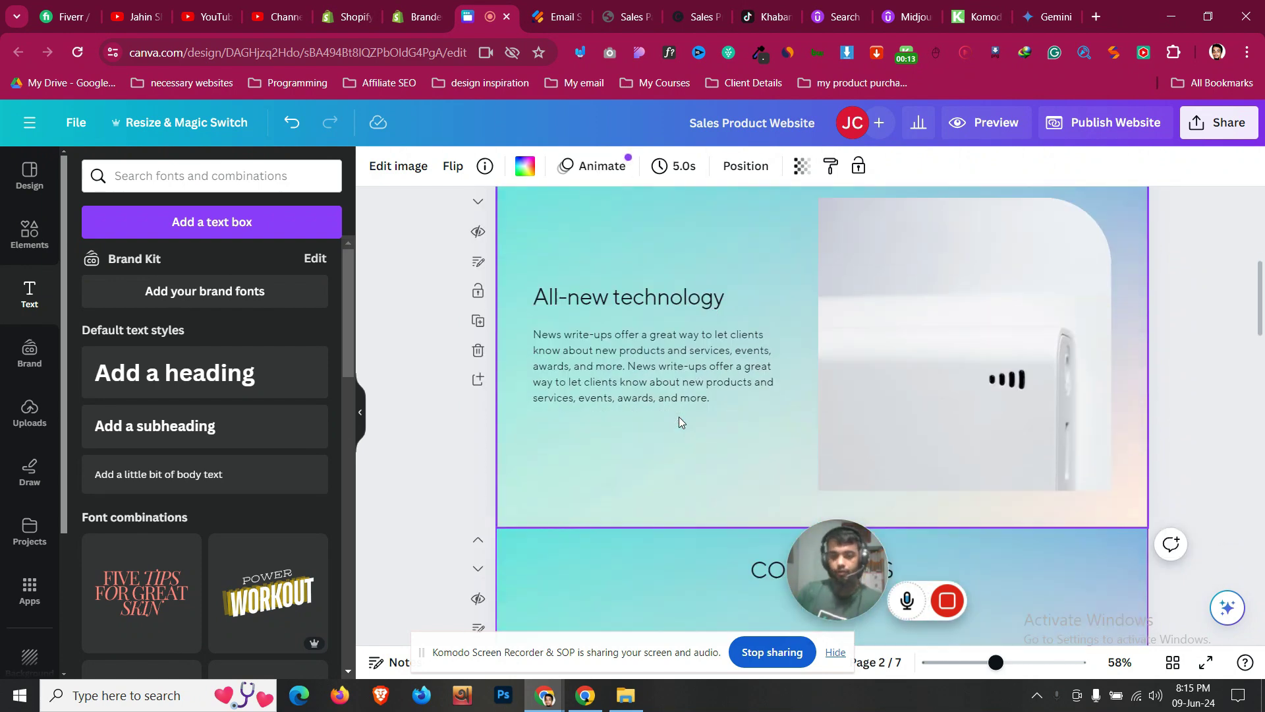
{"action": "scroll", "coordinate": [679, 417], "scroll_direction": "down", "scroll_amount": 3}
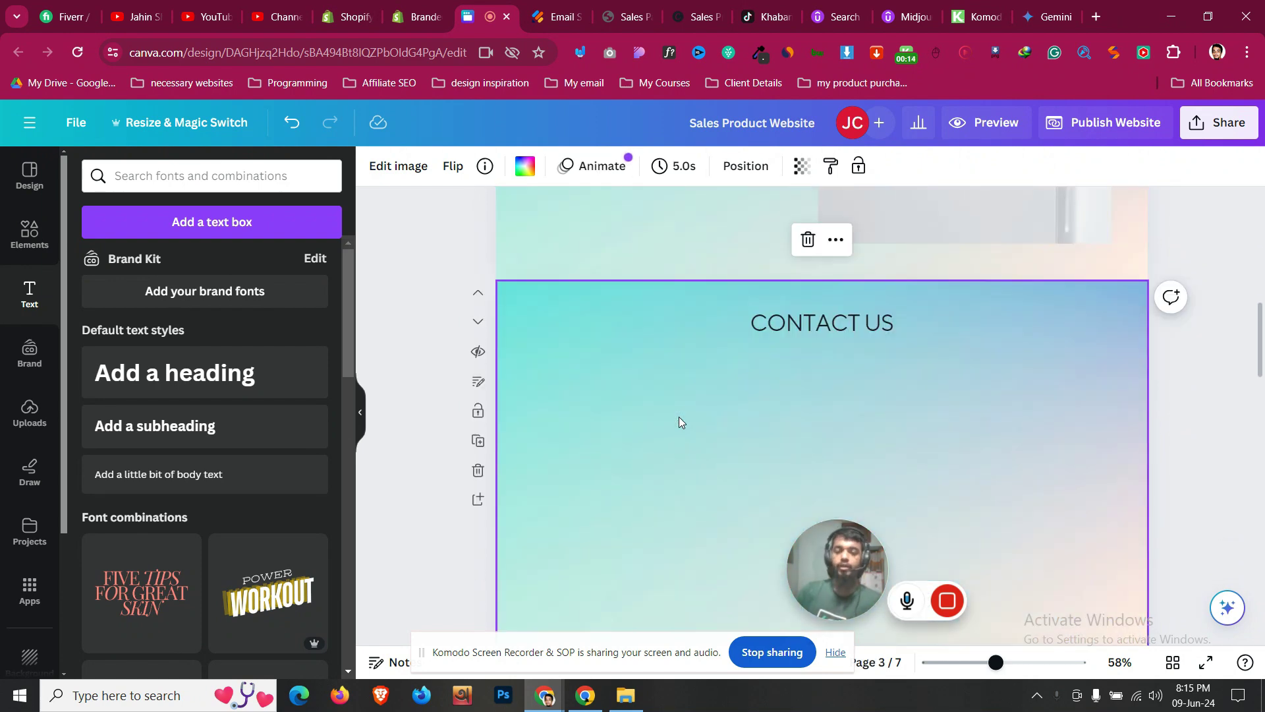
{"action": "left_click", "coordinate": [848, 327]}
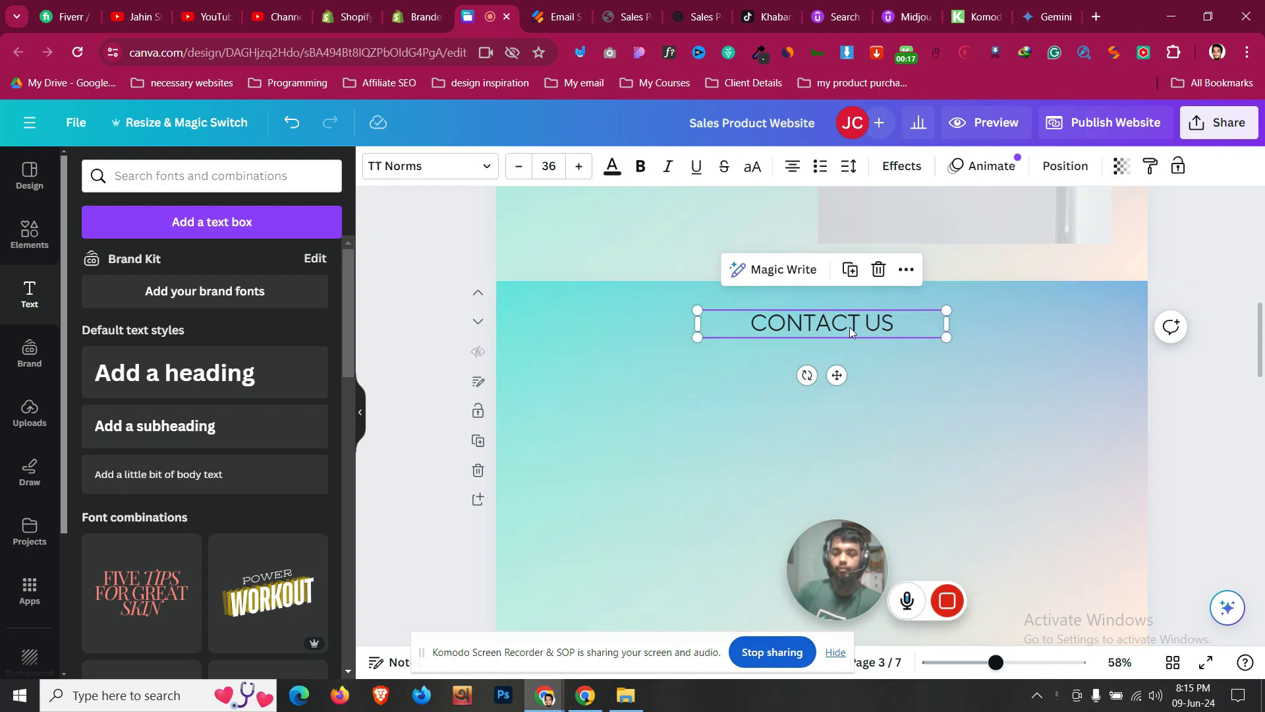
{"action": "left_click", "coordinate": [860, 359]}
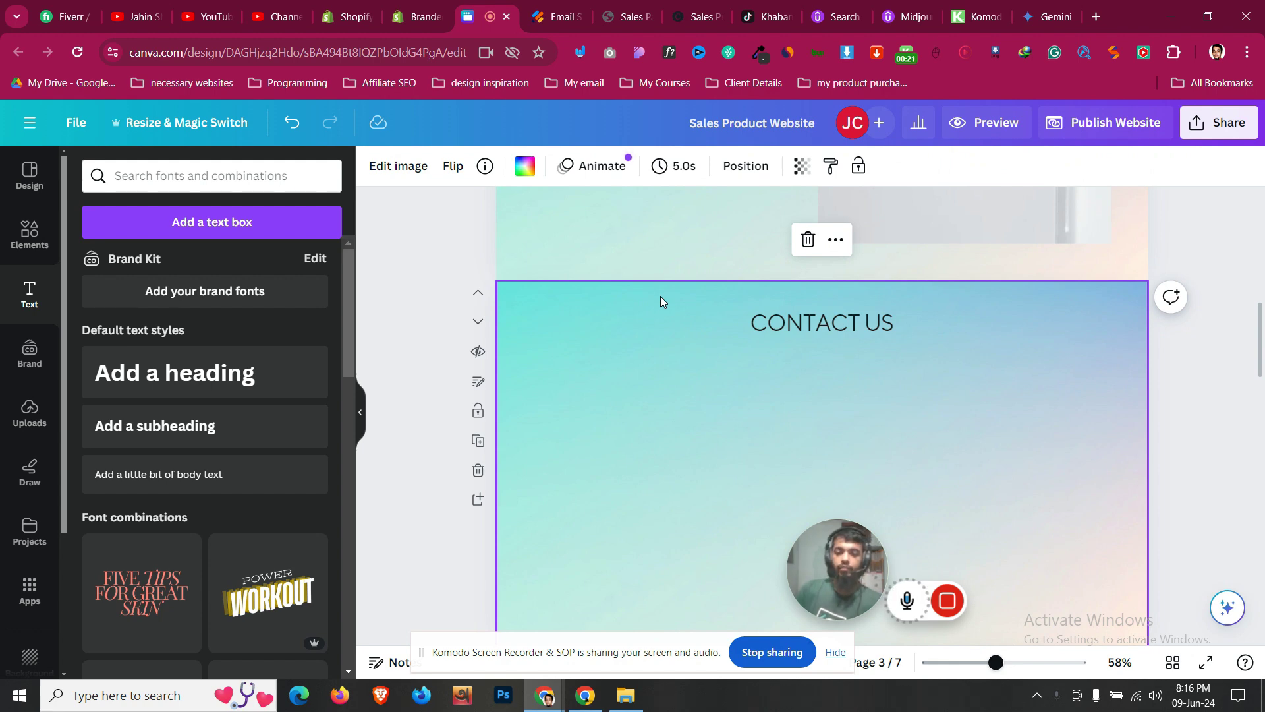
In the Jotform tab, go to My Forms and dismiss the What's new popup
{"action": "left_click", "coordinate": [553, 16]}
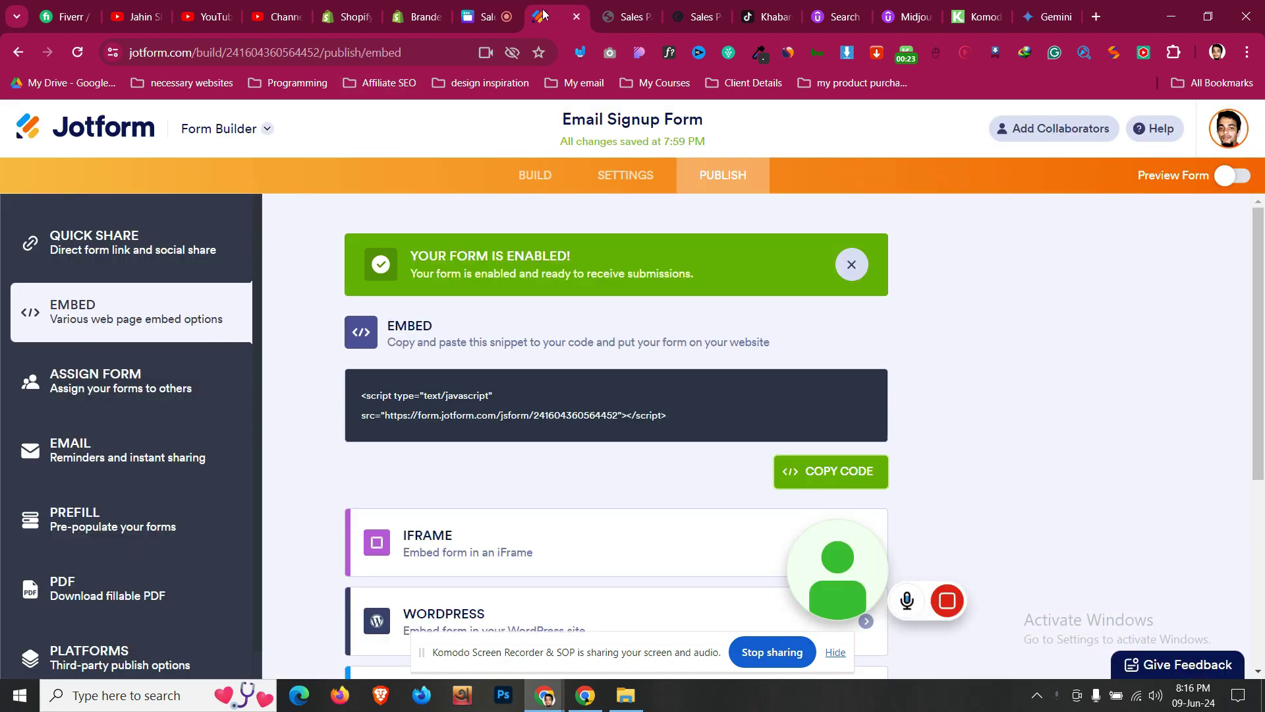
{"action": "left_click", "coordinate": [117, 141]}
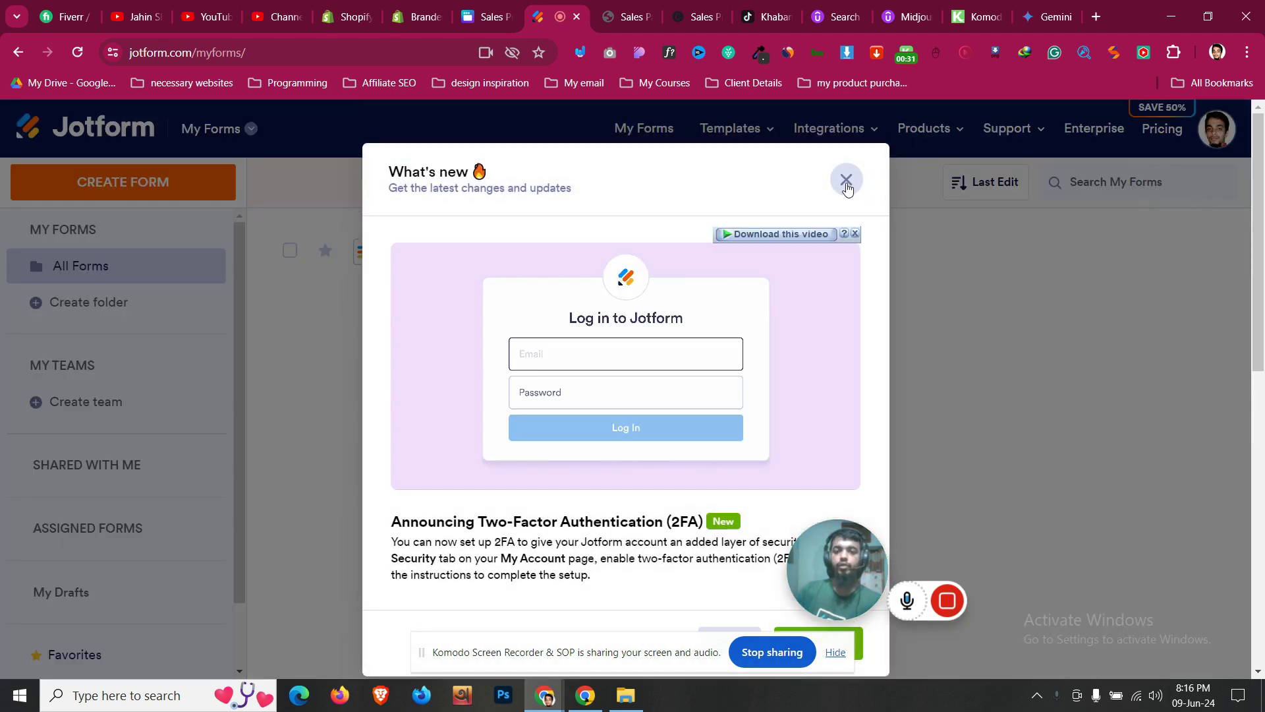
{"action": "left_click", "coordinate": [846, 180]}
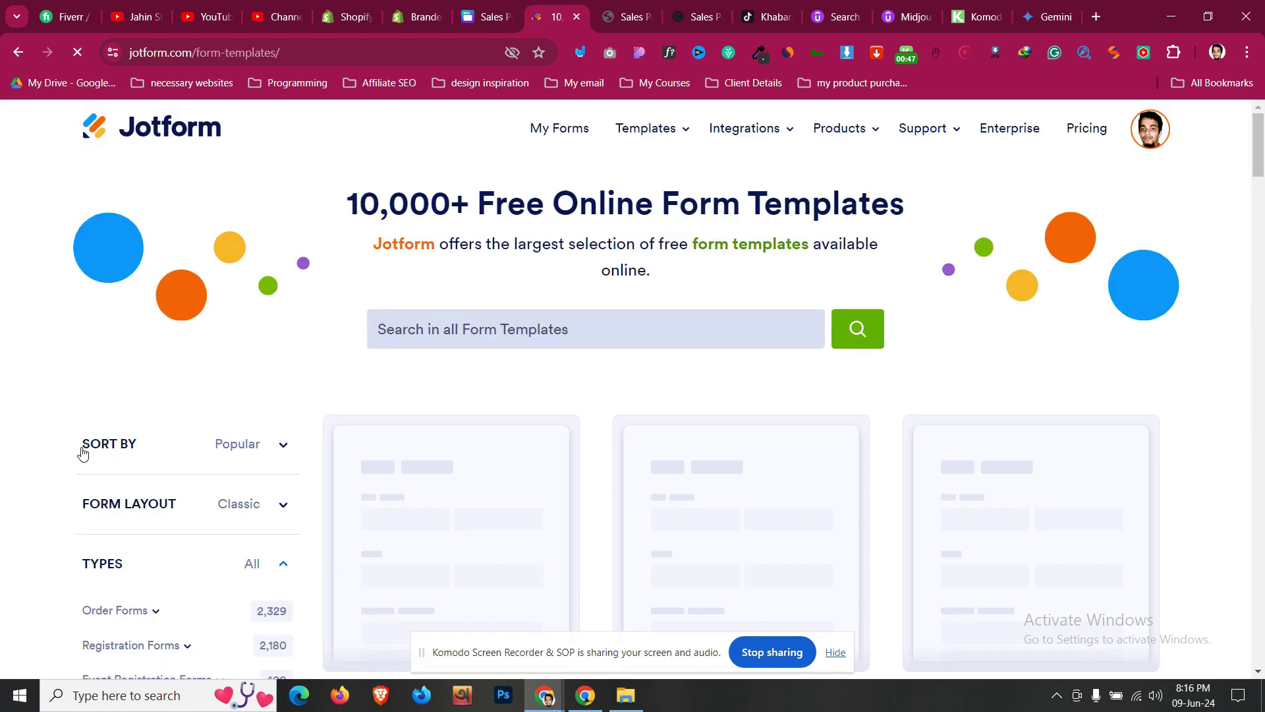
Browse the Jotform Form Templates gallery
{"action": "scroll", "coordinate": [82, 454], "scroll_direction": "down", "scroll_amount": 2}
{"action": "scroll", "coordinate": [83, 454], "scroll_direction": "down", "scroll_amount": 3}
{"action": "scroll", "coordinate": [83, 453], "scroll_direction": "down", "scroll_amount": 5}
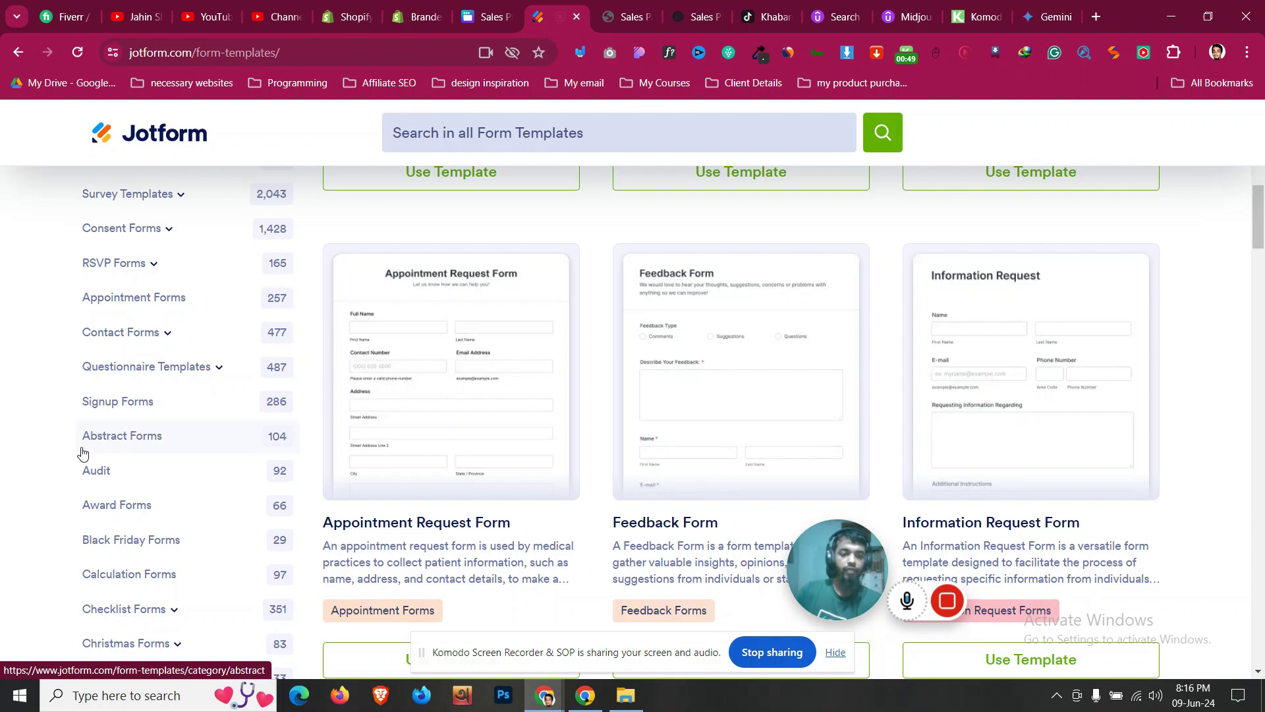
{"action": "scroll", "coordinate": [83, 454], "scroll_direction": "down", "scroll_amount": 1}
{"action": "scroll", "coordinate": [82, 453], "scroll_direction": "down", "scroll_amount": 4}
{"action": "scroll", "coordinate": [80, 452], "scroll_direction": "down", "scroll_amount": 4}
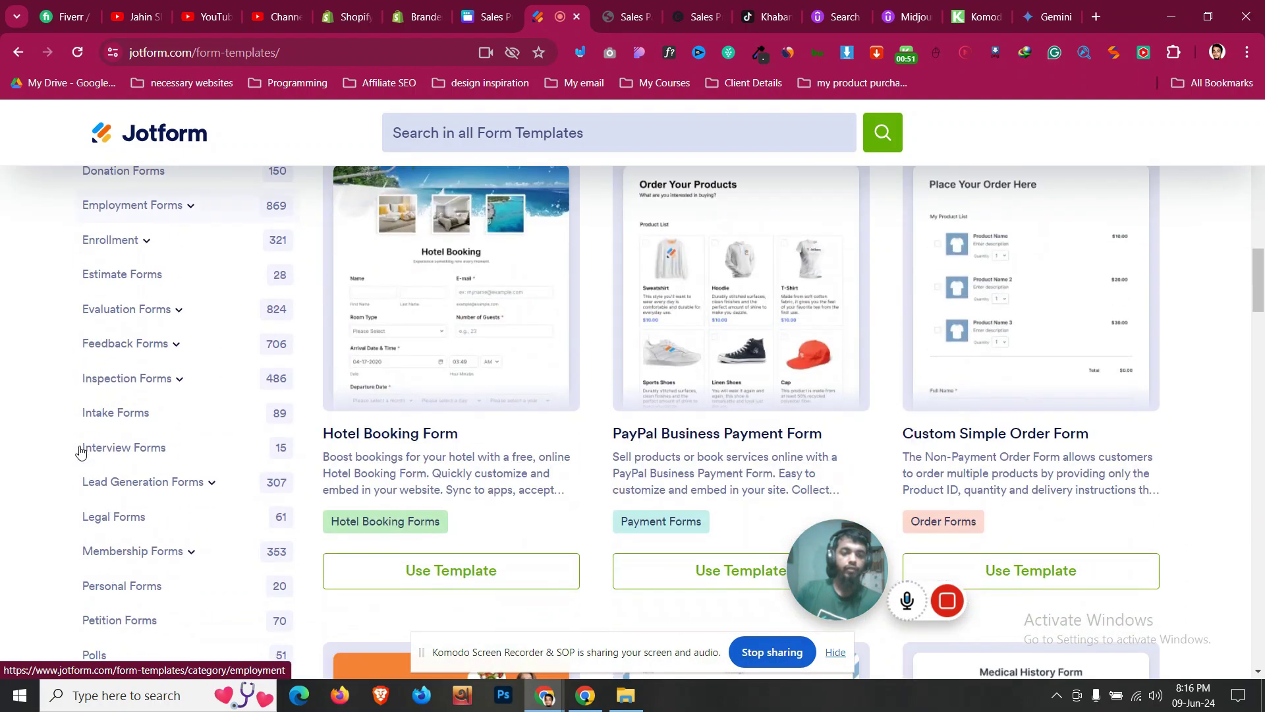
{"action": "scroll", "coordinate": [80, 452], "scroll_direction": "up", "scroll_amount": 2}
{"action": "scroll", "coordinate": [80, 452], "scroll_direction": "down", "scroll_amount": 1}
{"action": "scroll", "coordinate": [80, 452], "scroll_direction": "down", "scroll_amount": 5}
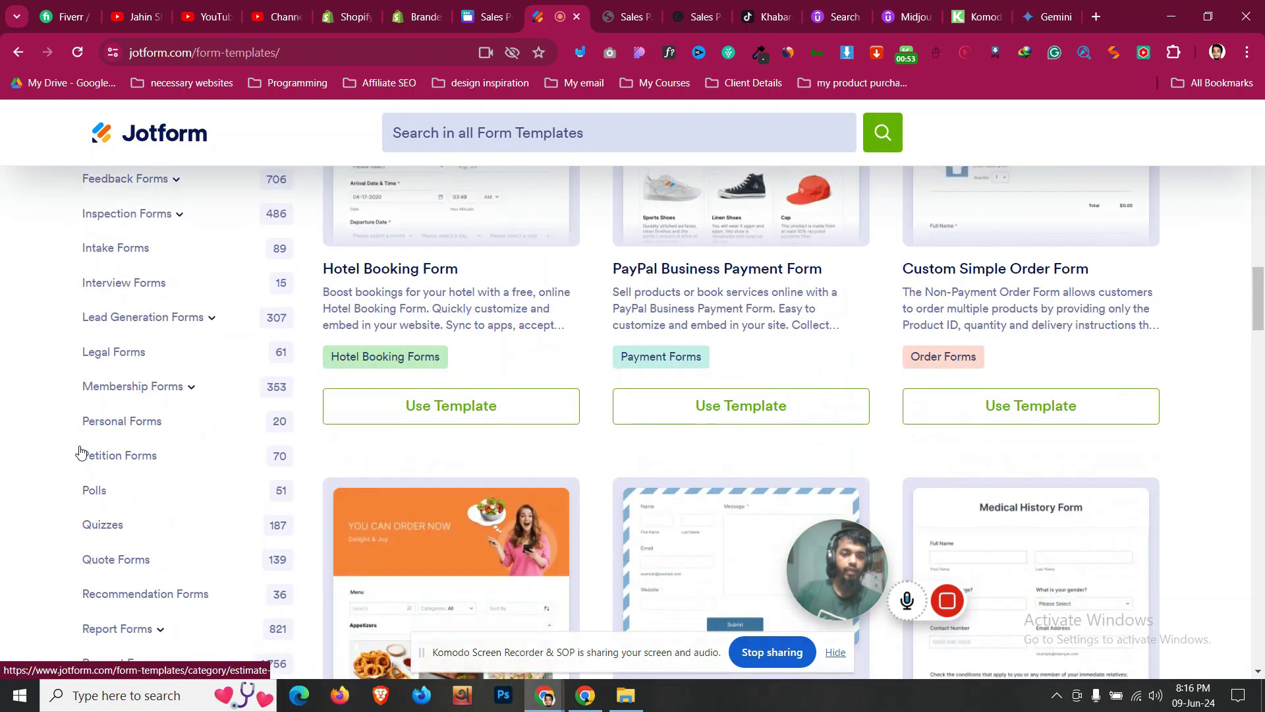
{"action": "scroll", "coordinate": [80, 452], "scroll_direction": "down", "scroll_amount": 4}
{"action": "scroll", "coordinate": [81, 452], "scroll_direction": "down", "scroll_amount": 1}
{"action": "scroll", "coordinate": [81, 452], "scroll_direction": "down", "scroll_amount": 8}
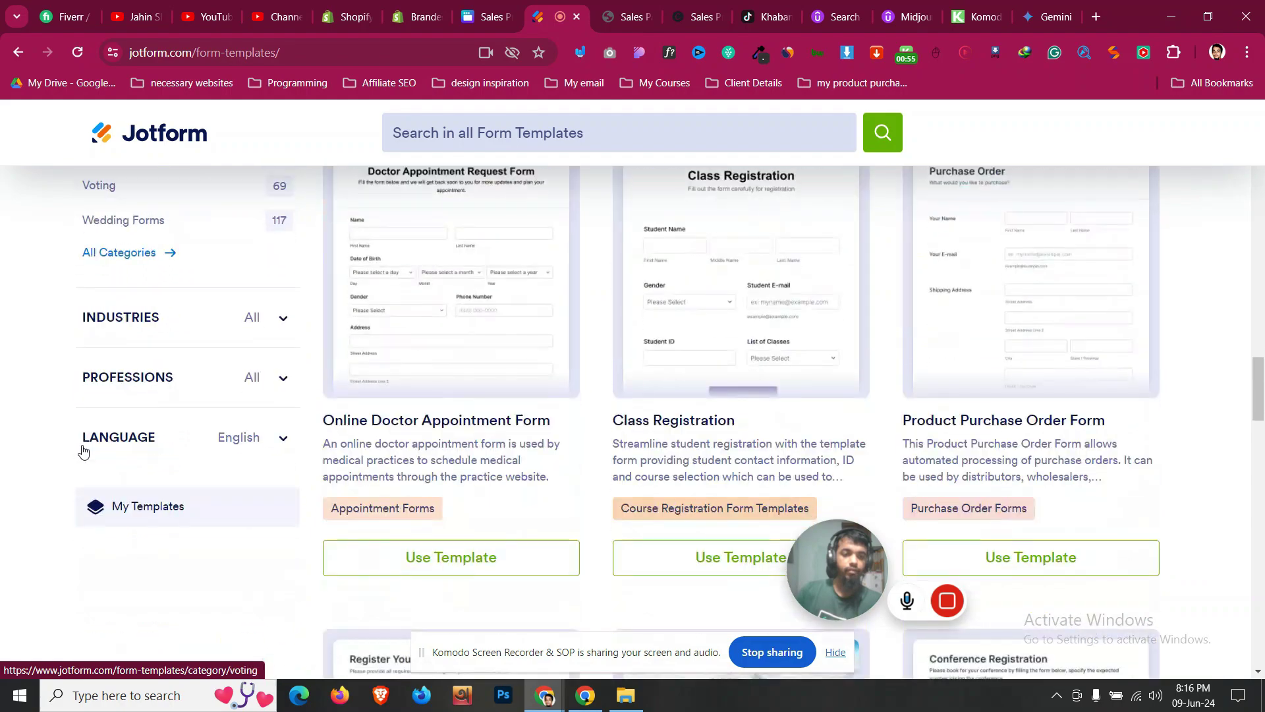
{"action": "scroll", "coordinate": [82, 452], "scroll_direction": "up", "scroll_amount": 6}
{"action": "scroll", "coordinate": [82, 452], "scroll_direction": "up", "scroll_amount": 6}
{"action": "scroll", "coordinate": [83, 452], "scroll_direction": "up", "scroll_amount": 6}
{"action": "scroll", "coordinate": [83, 452], "scroll_direction": "up", "scroll_amount": 6}
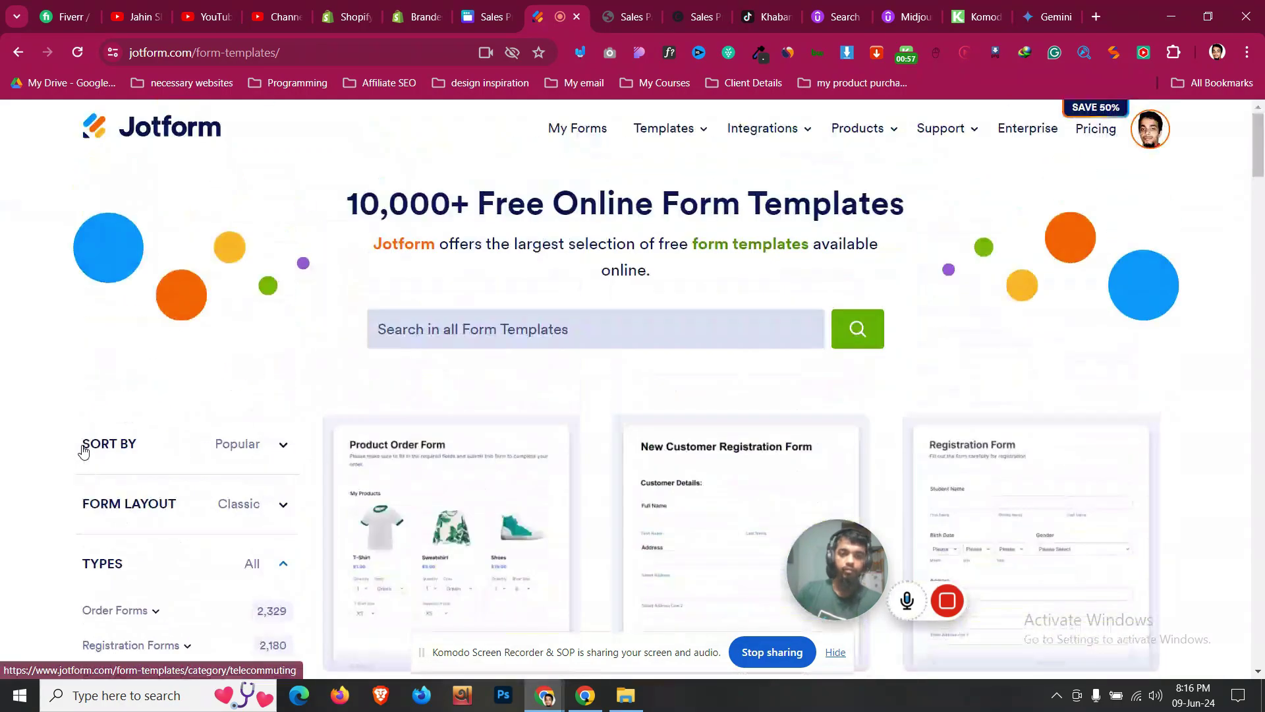
Search the templates for 'contact' and scroll through the results
{"action": "left_click", "coordinate": [483, 333]}
{"action": "type", "text": "contact"}
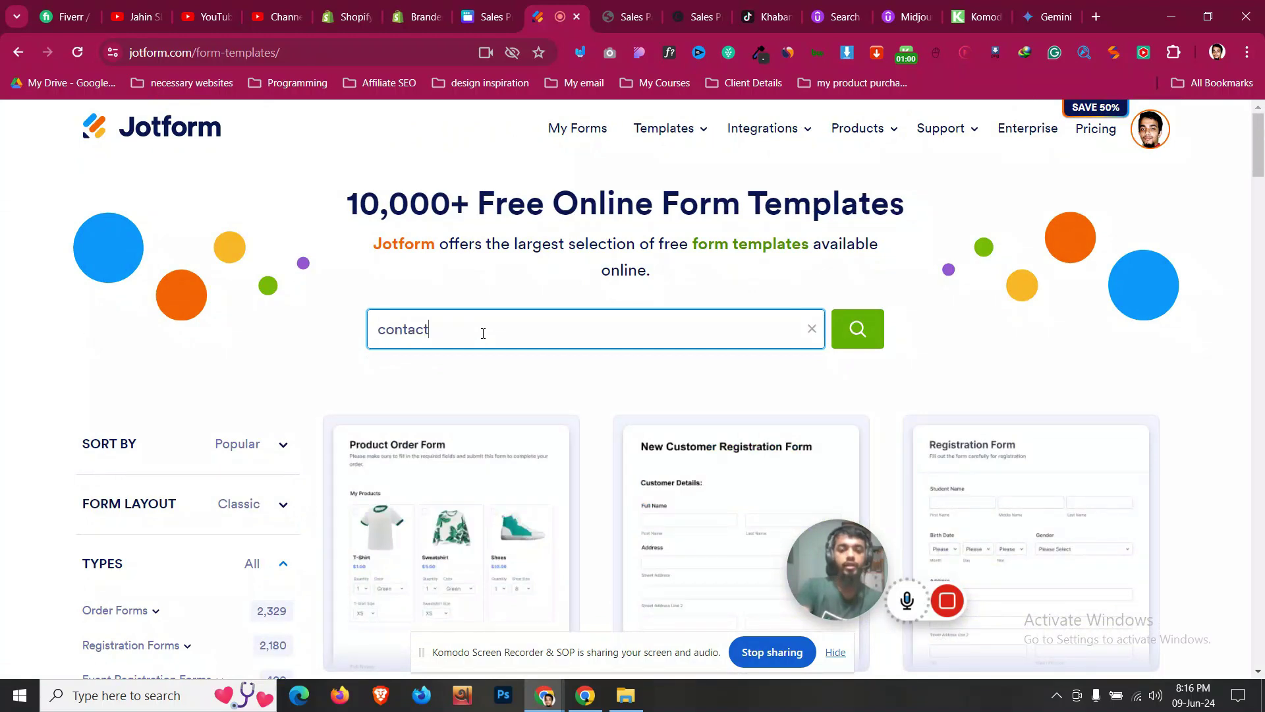
{"action": "key", "text": "Return"}
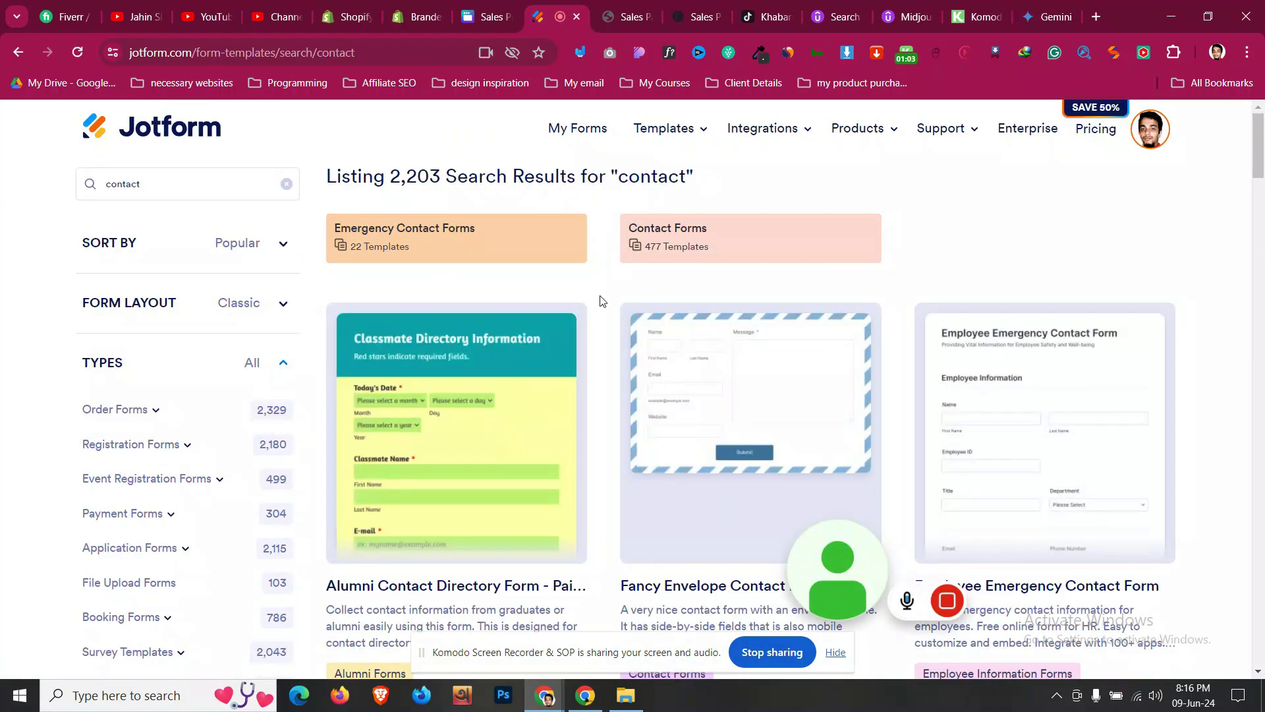
{"action": "scroll", "coordinate": [600, 301], "scroll_direction": "down", "scroll_amount": 5}
{"action": "scroll", "coordinate": [600, 301], "scroll_direction": "down", "scroll_amount": 4}
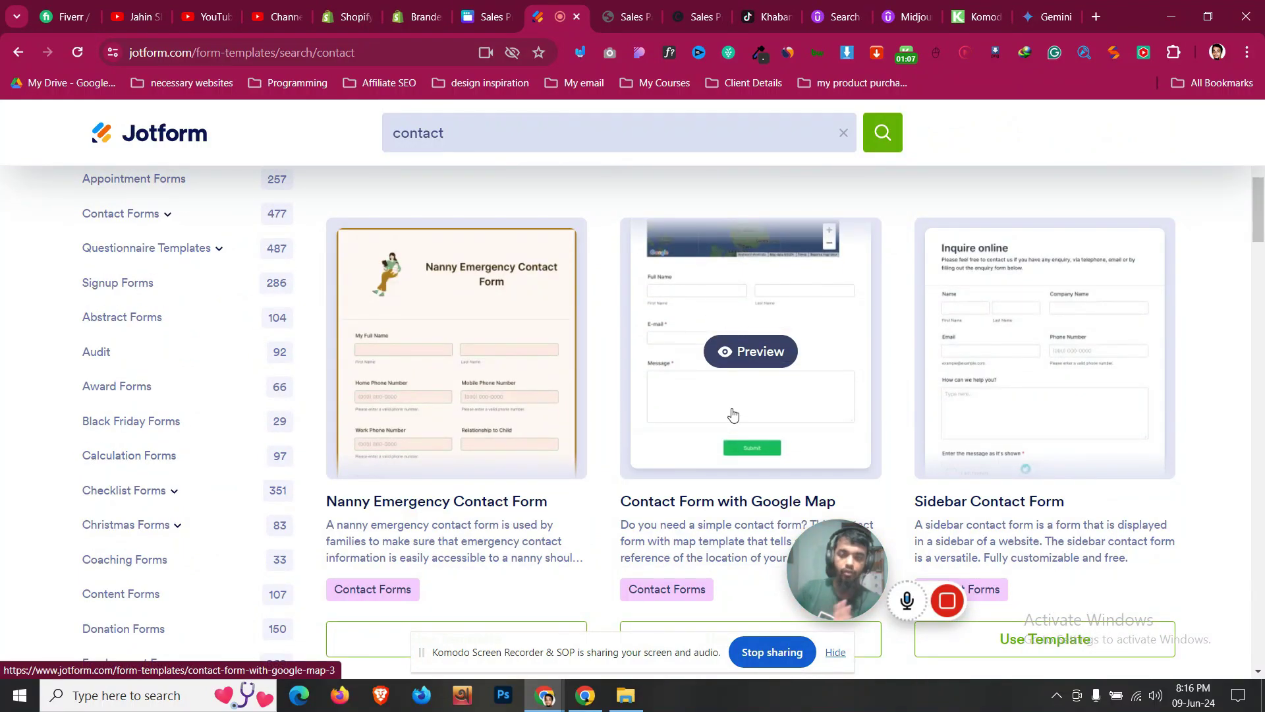
Preview the Contact Form with Google Map template, delete its map field and select the header
{"action": "left_click", "coordinate": [732, 420]}
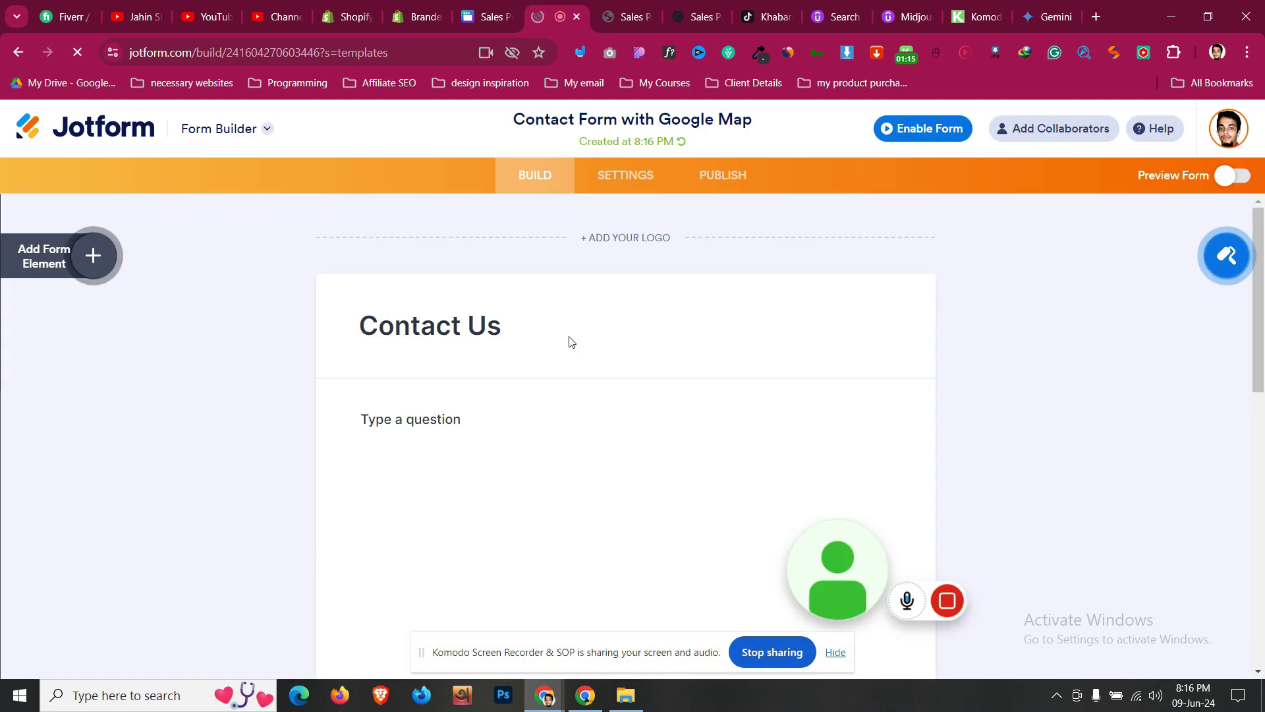
{"action": "scroll", "coordinate": [570, 341], "scroll_direction": "down", "scroll_amount": 5}
{"action": "scroll", "coordinate": [602, 382], "scroll_direction": "up", "scroll_amount": 2}
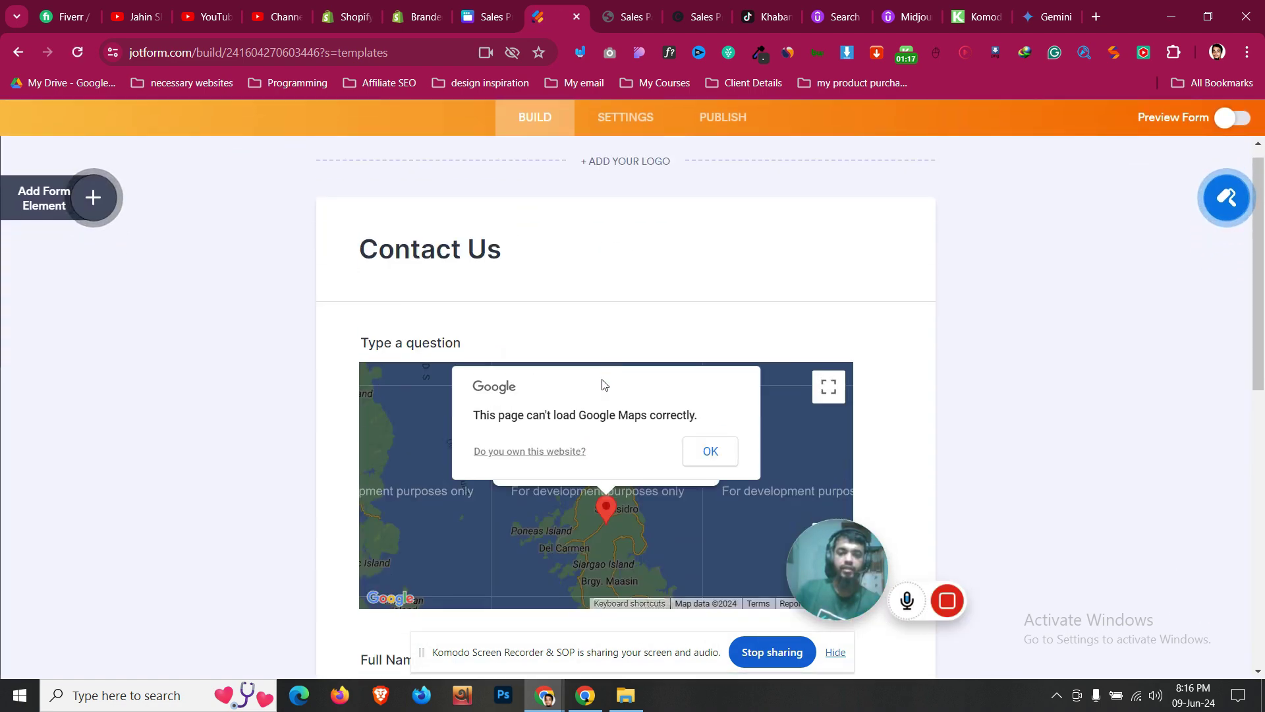
{"action": "left_click", "coordinate": [407, 367]}
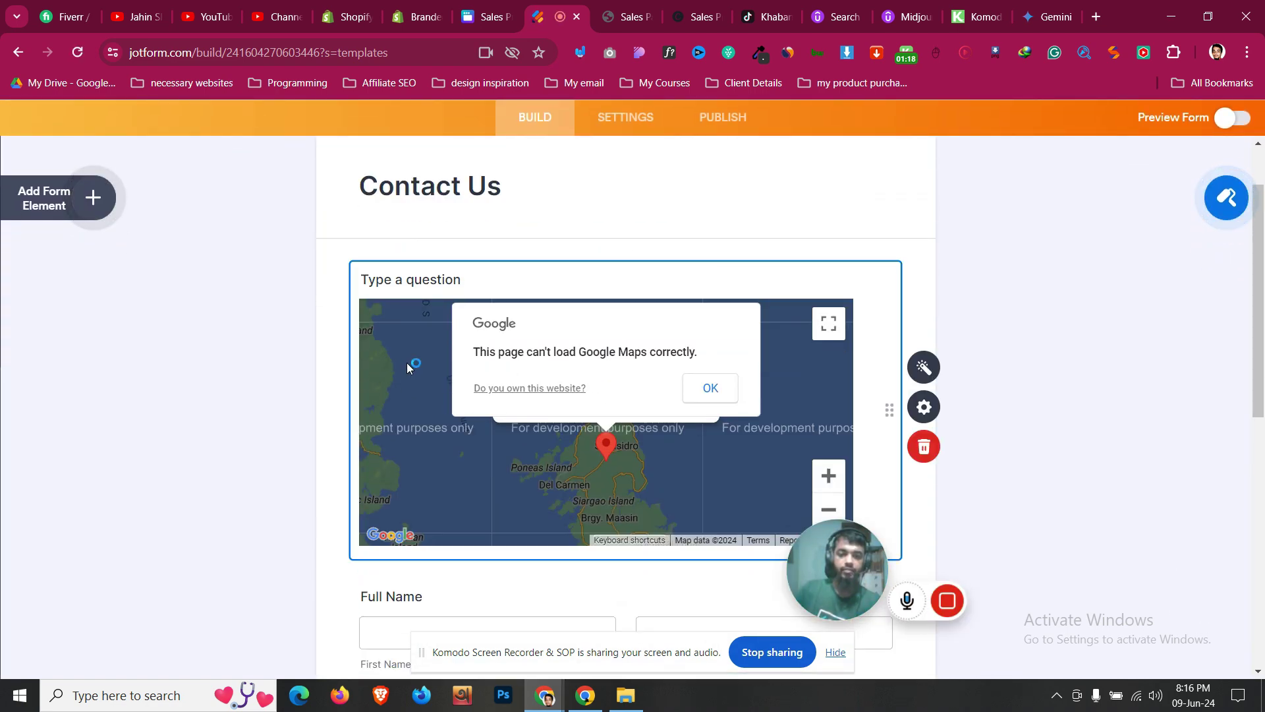
{"action": "left_click", "coordinate": [940, 453]}
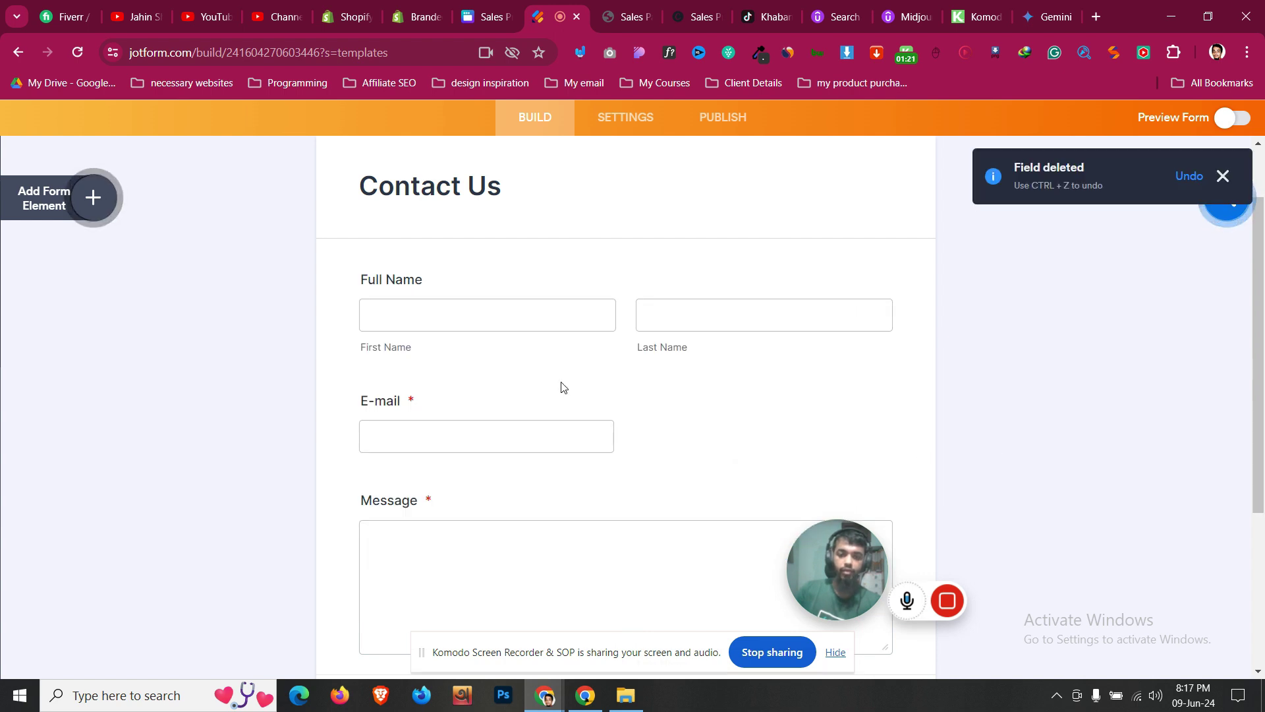
{"action": "scroll", "coordinate": [564, 386], "scroll_direction": "up", "scroll_amount": 2}
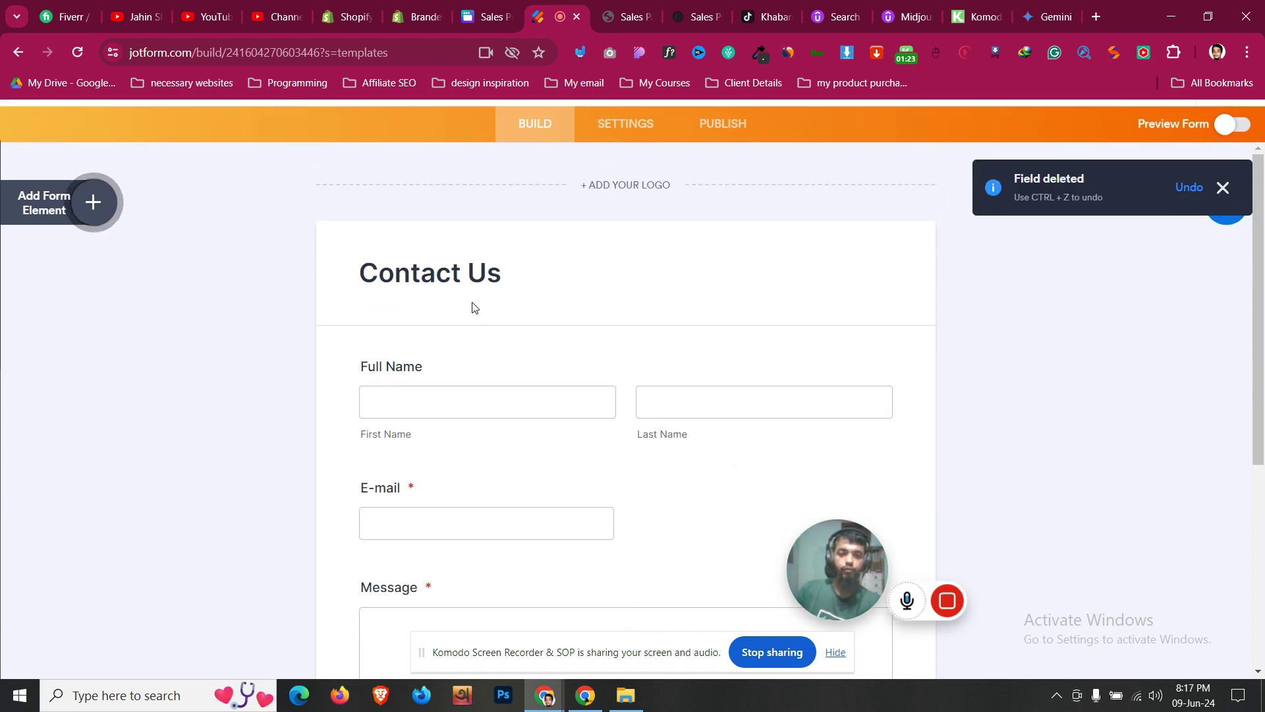
{"action": "left_click", "coordinate": [533, 332]}
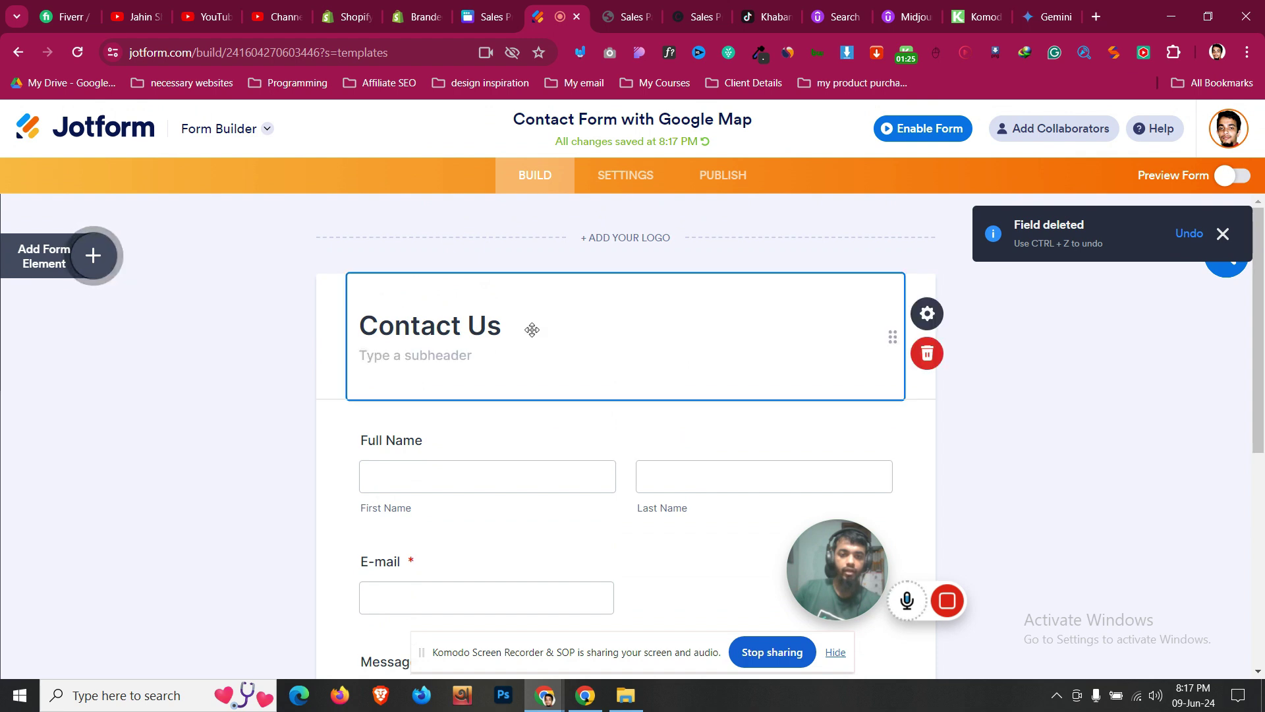
Delete the Contact Us header, enable the form, and copy its Publish direct link
{"action": "left_click", "coordinate": [929, 366]}
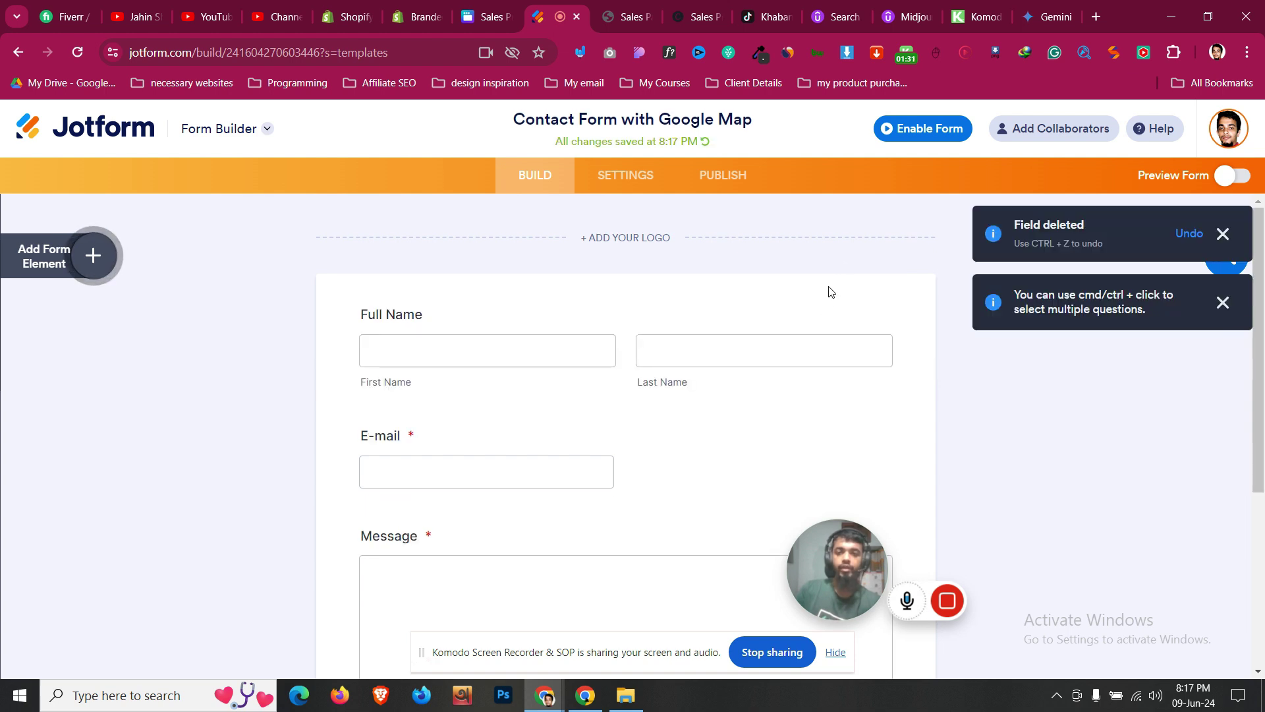
{"action": "left_click", "coordinate": [902, 136]}
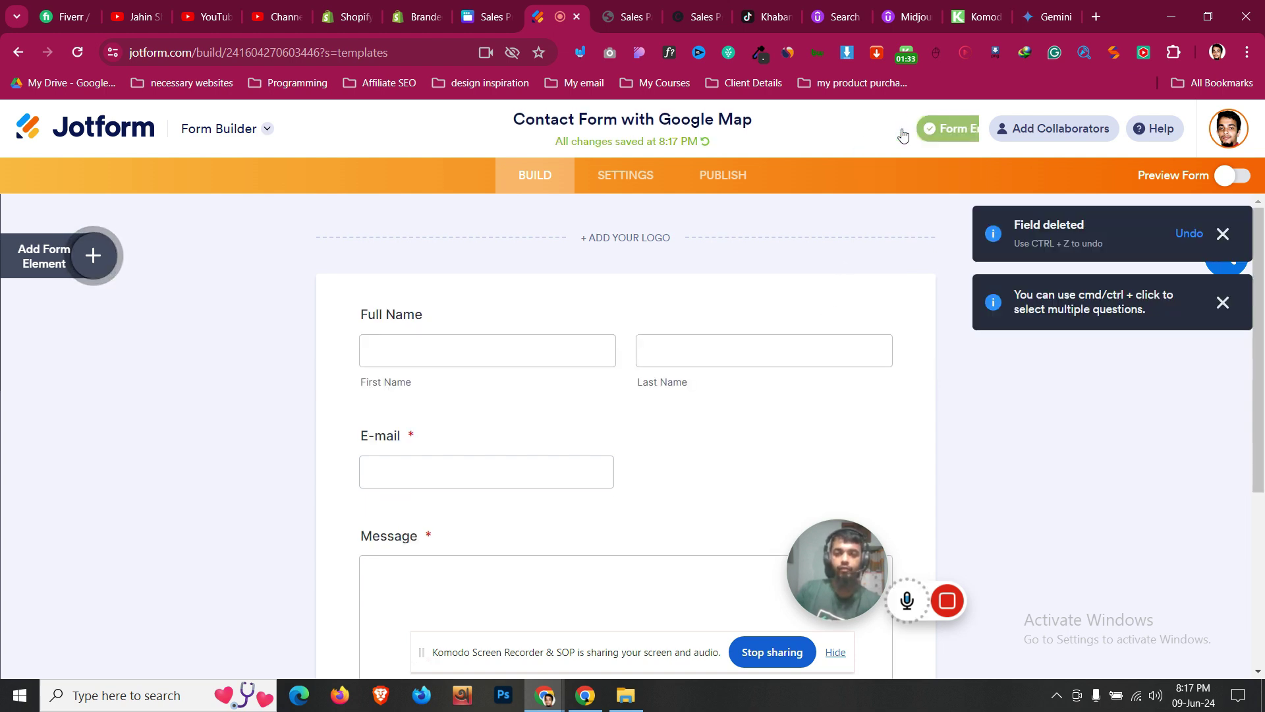
{"action": "left_click", "coordinate": [735, 182]}
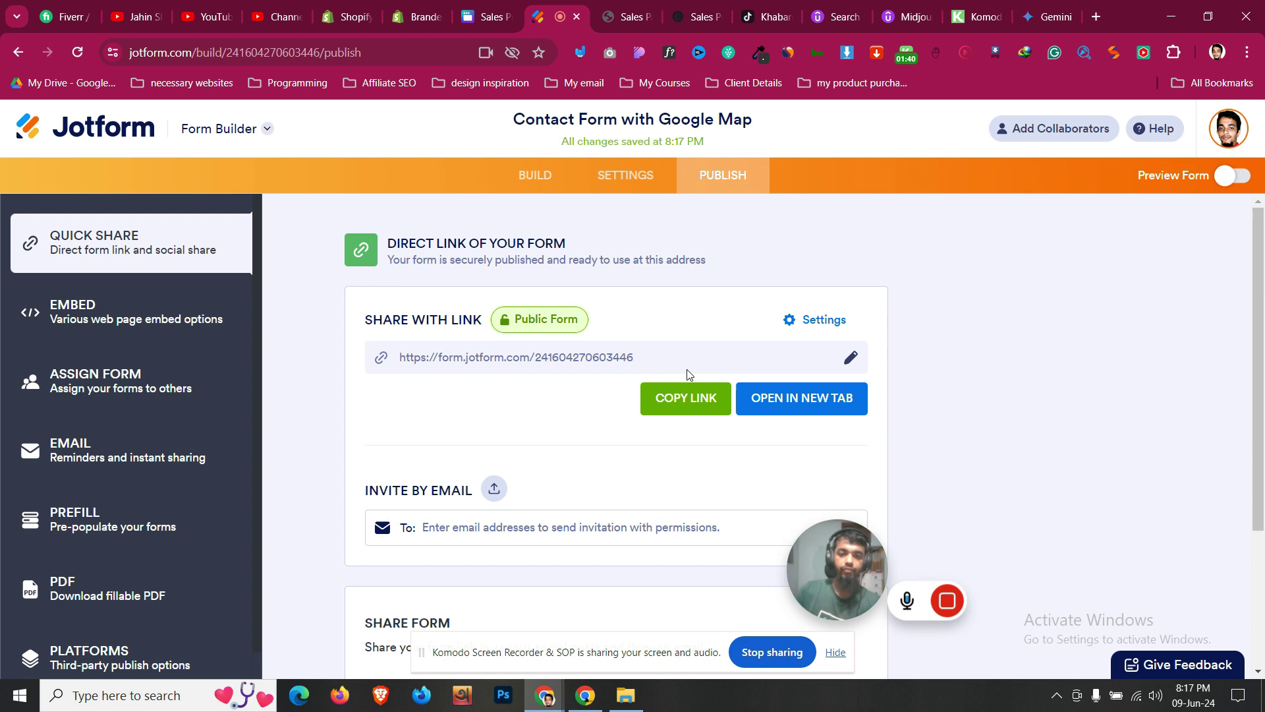
{"action": "left_click", "coordinate": [712, 400]}
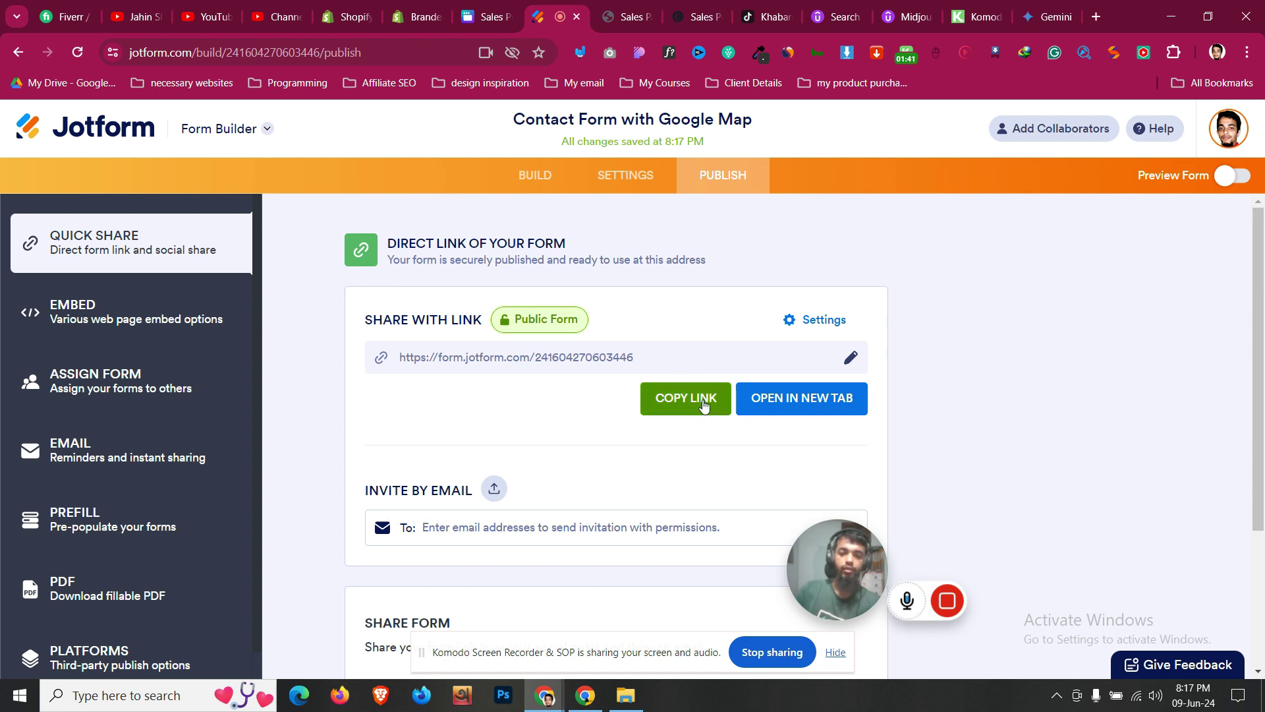
{"action": "left_click", "coordinate": [704, 405]}
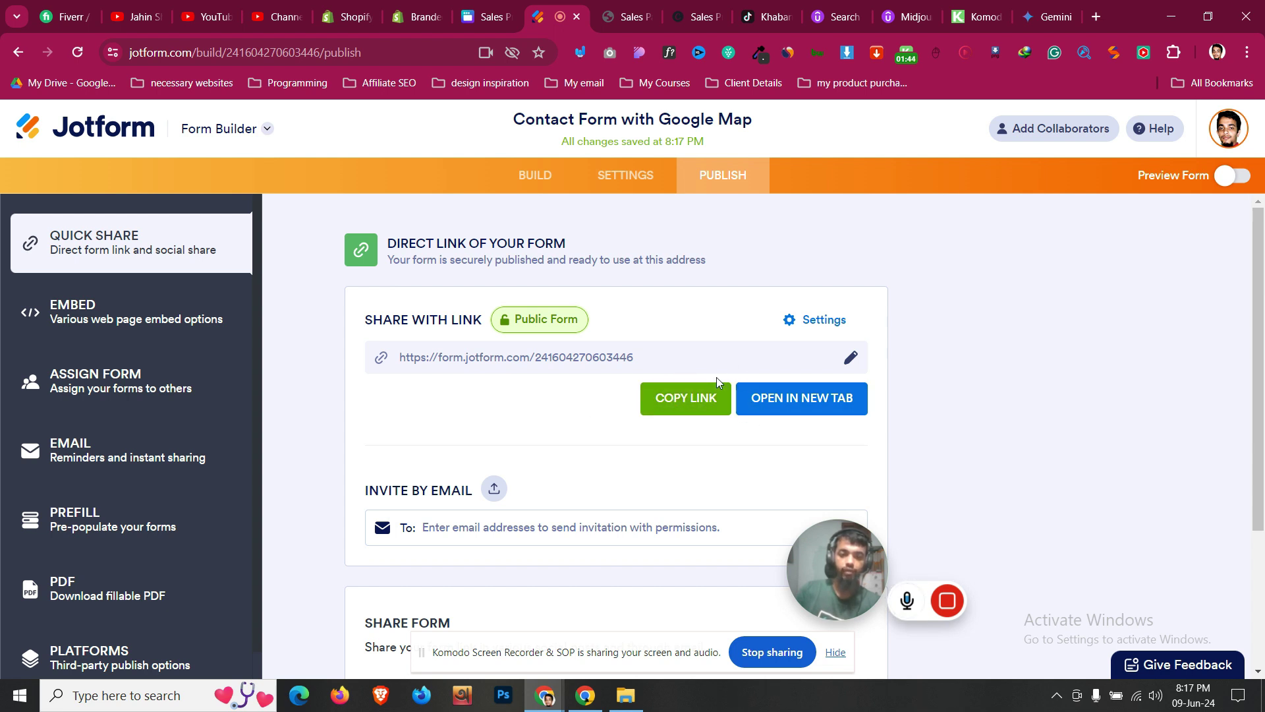
{"action": "left_click", "coordinate": [706, 404]}
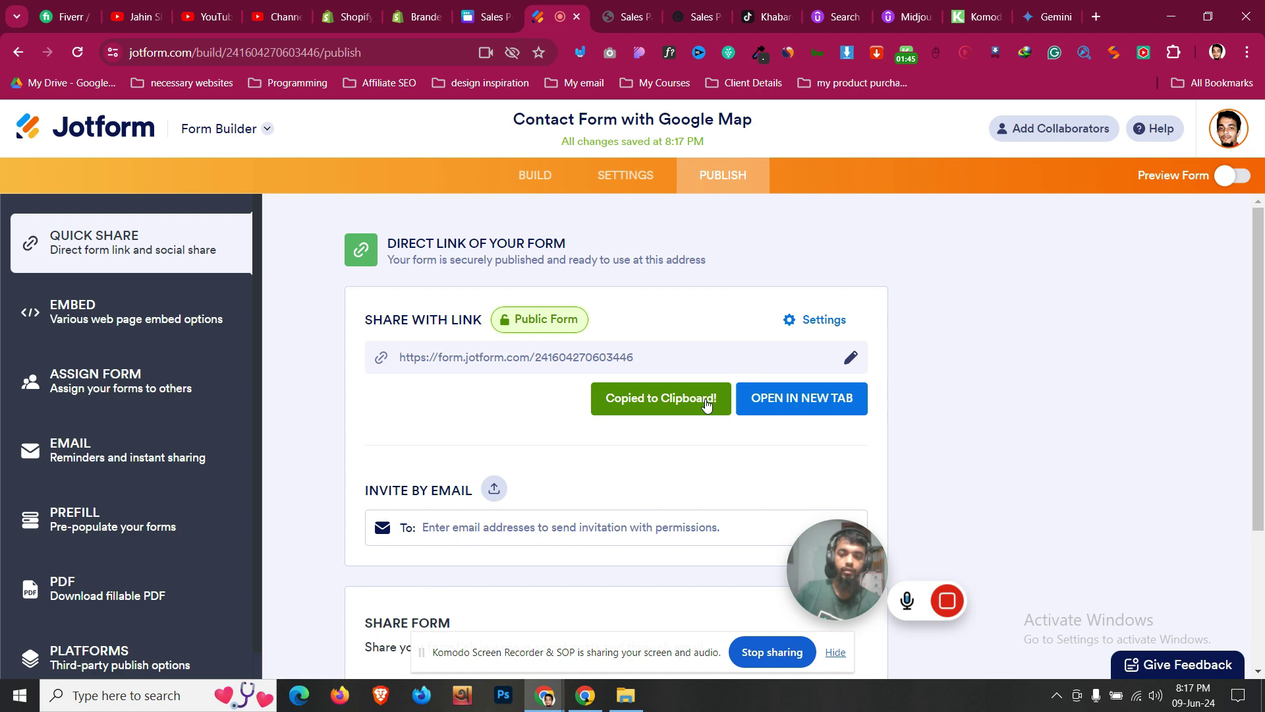
In Canva, open the Embed app from the Apps search, clearing the old link
{"action": "left_click", "coordinate": [481, 7]}
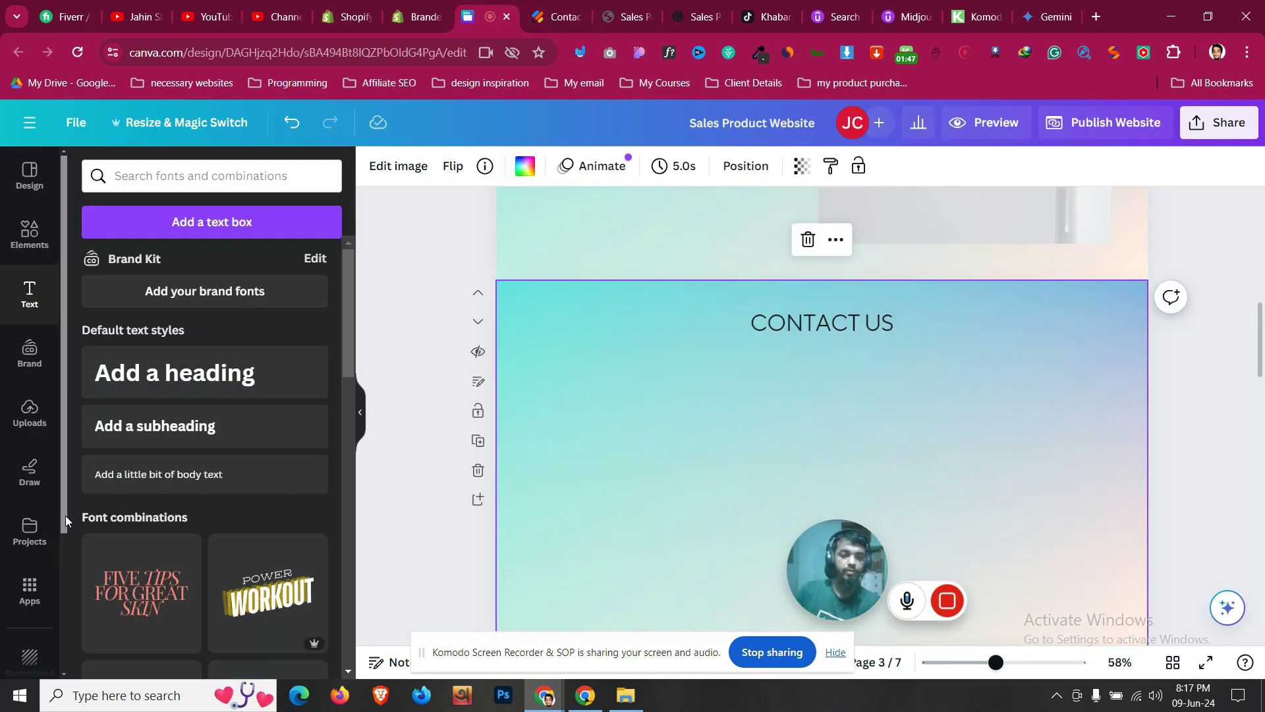
{"action": "left_click", "coordinate": [36, 595]}
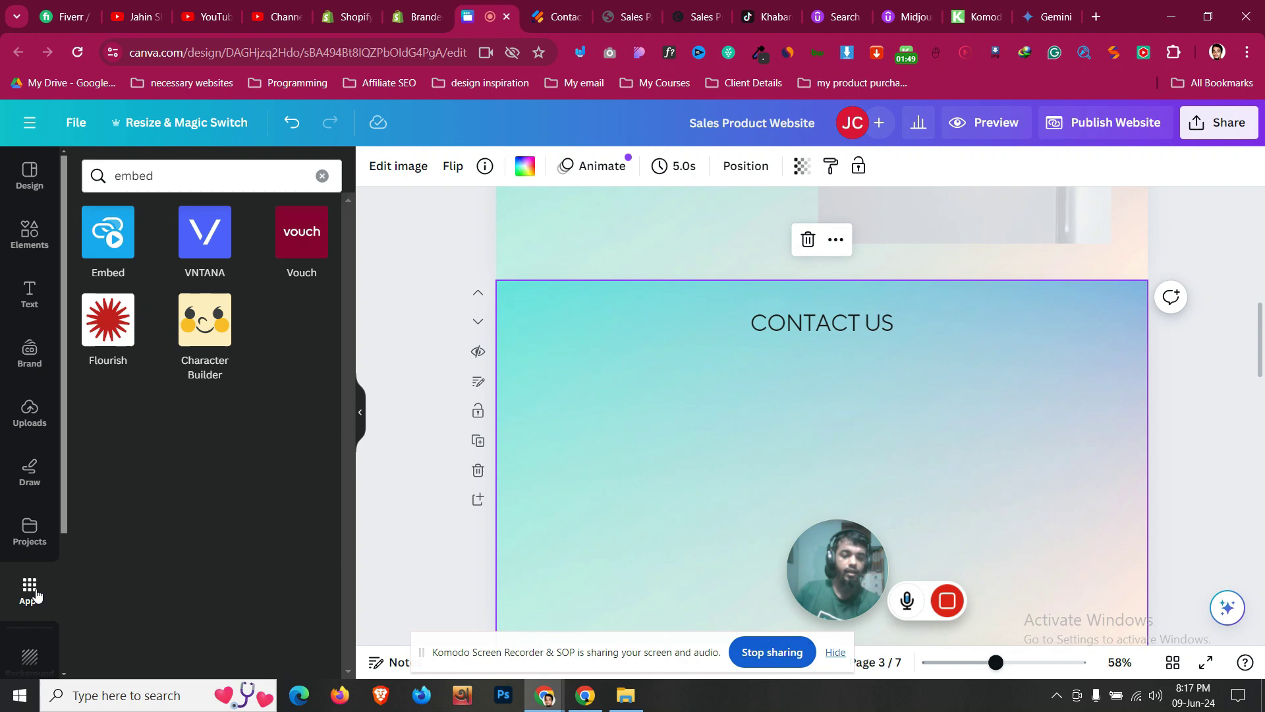
{"action": "left_click", "coordinate": [116, 241]}
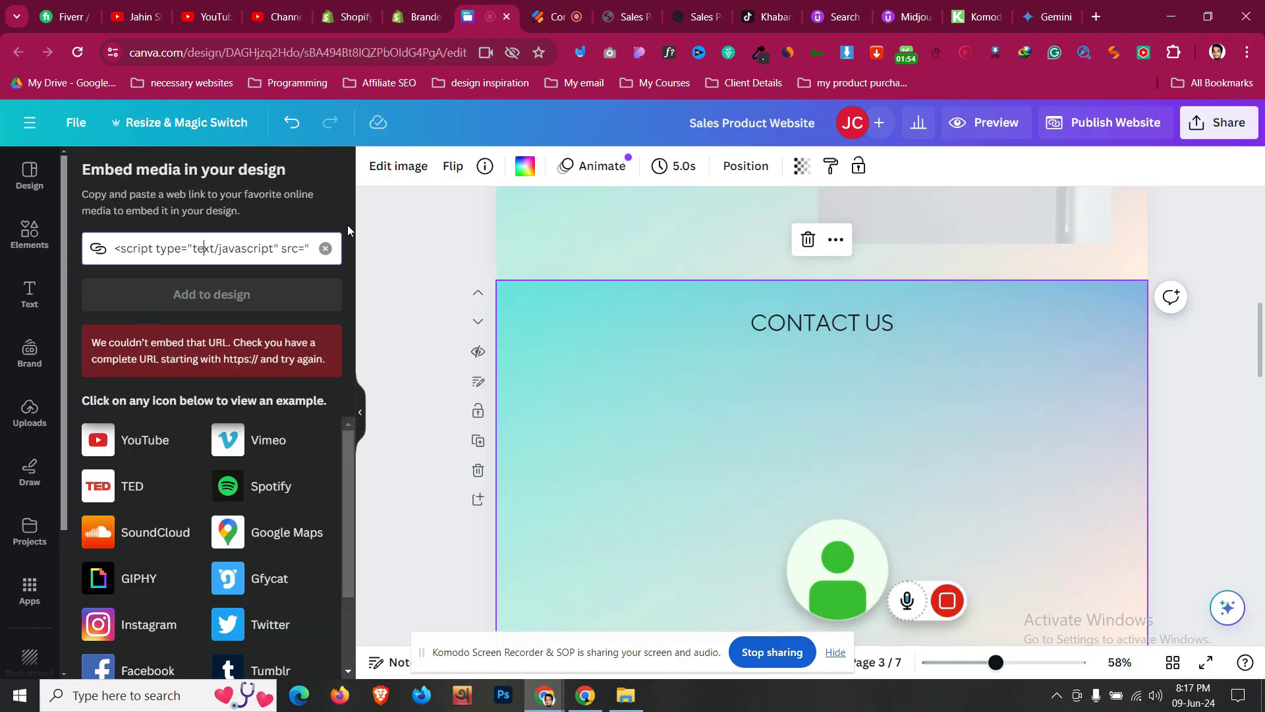
{"action": "left_click", "coordinate": [325, 248]}
{"action": "left_click", "coordinate": [29, 590]}
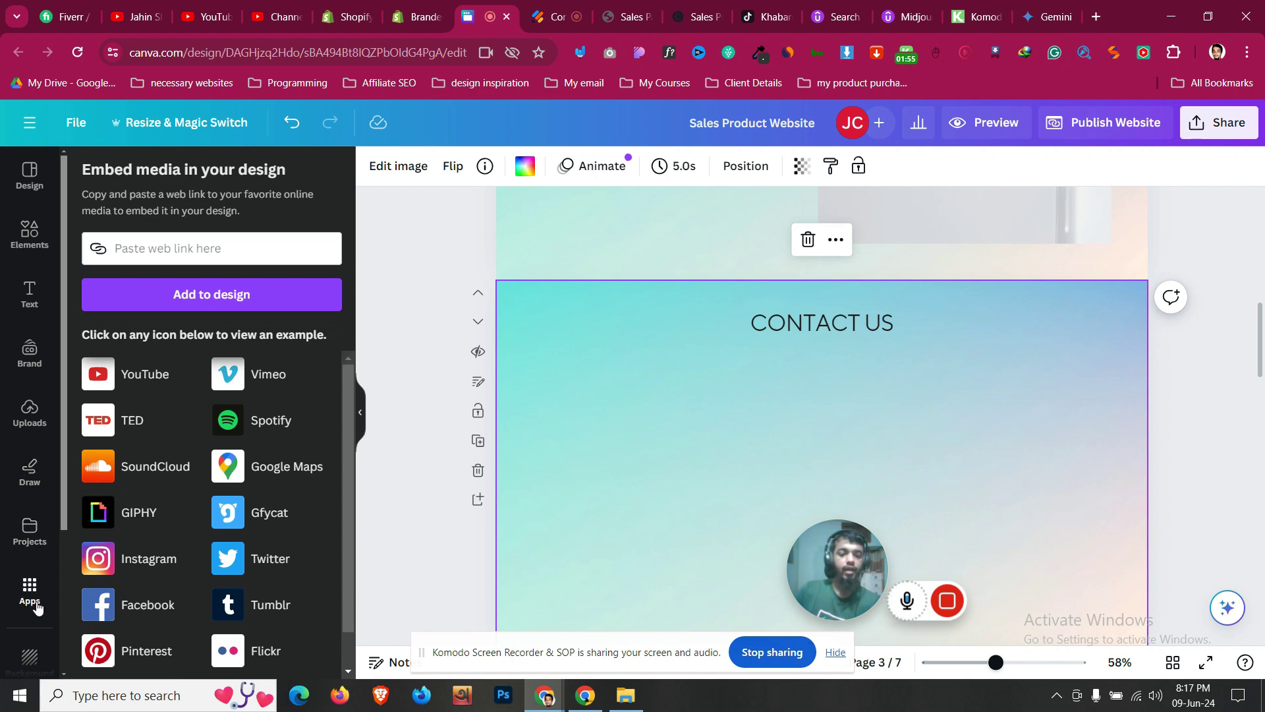
{"action": "type", "text": "embed"}
{"action": "left_click", "coordinate": [153, 394]}
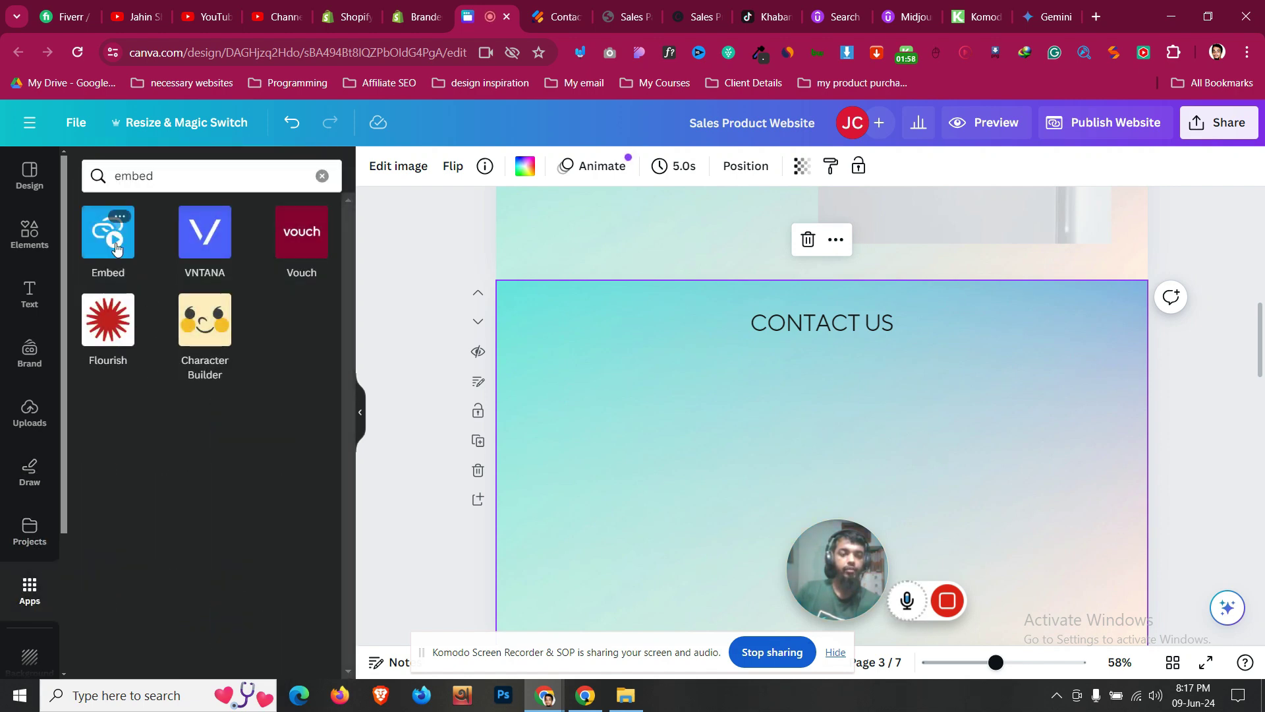
{"action": "left_click", "coordinate": [116, 247]}
Paste the Jotform link, add the embed, and centre it under CONTACT US
{"action": "key", "text": "ctrl+v"}
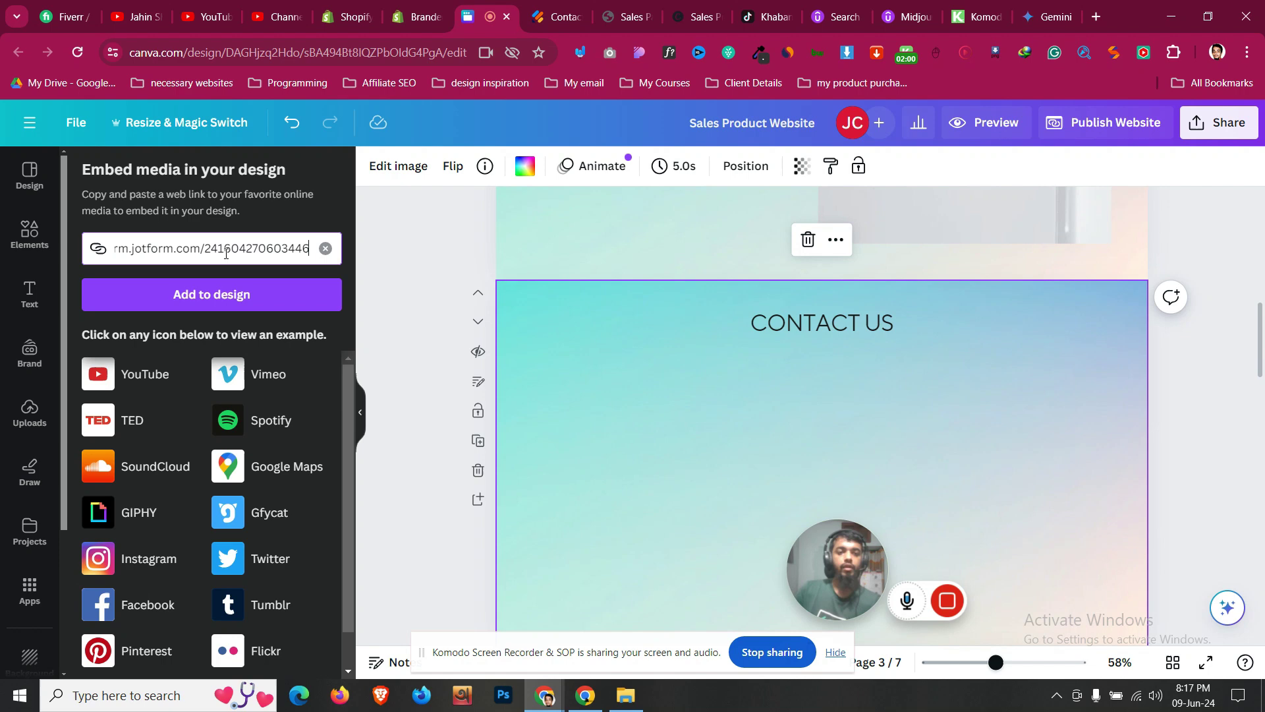
{"action": "left_click", "coordinate": [241, 286]}
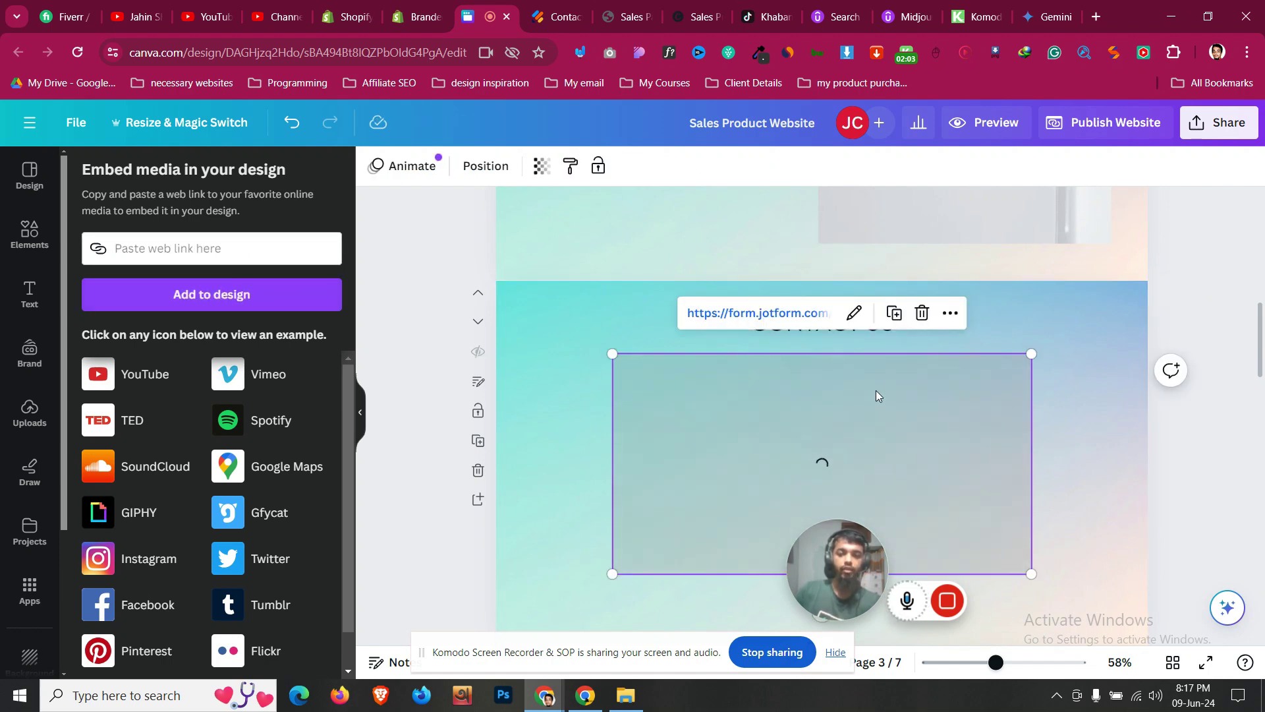
{"action": "scroll", "coordinate": [879, 396], "scroll_direction": "down", "scroll_amount": 1}
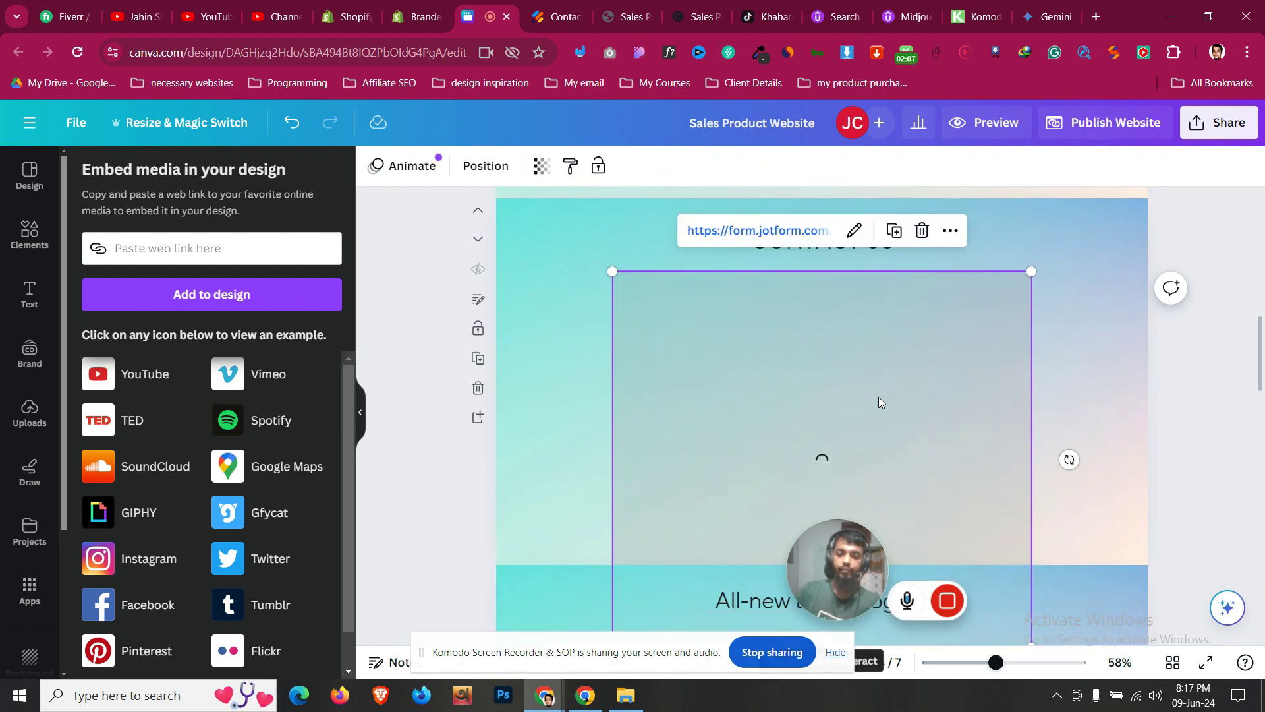
{"action": "mouse_move", "coordinate": [896, 392]}
{"action": "left_mouse_down"}
{"action": "mouse_move", "coordinate": [908, 370]}
{"action": "mouse_move", "coordinate": [908, 383]}
{"action": "left_mouse_up"}
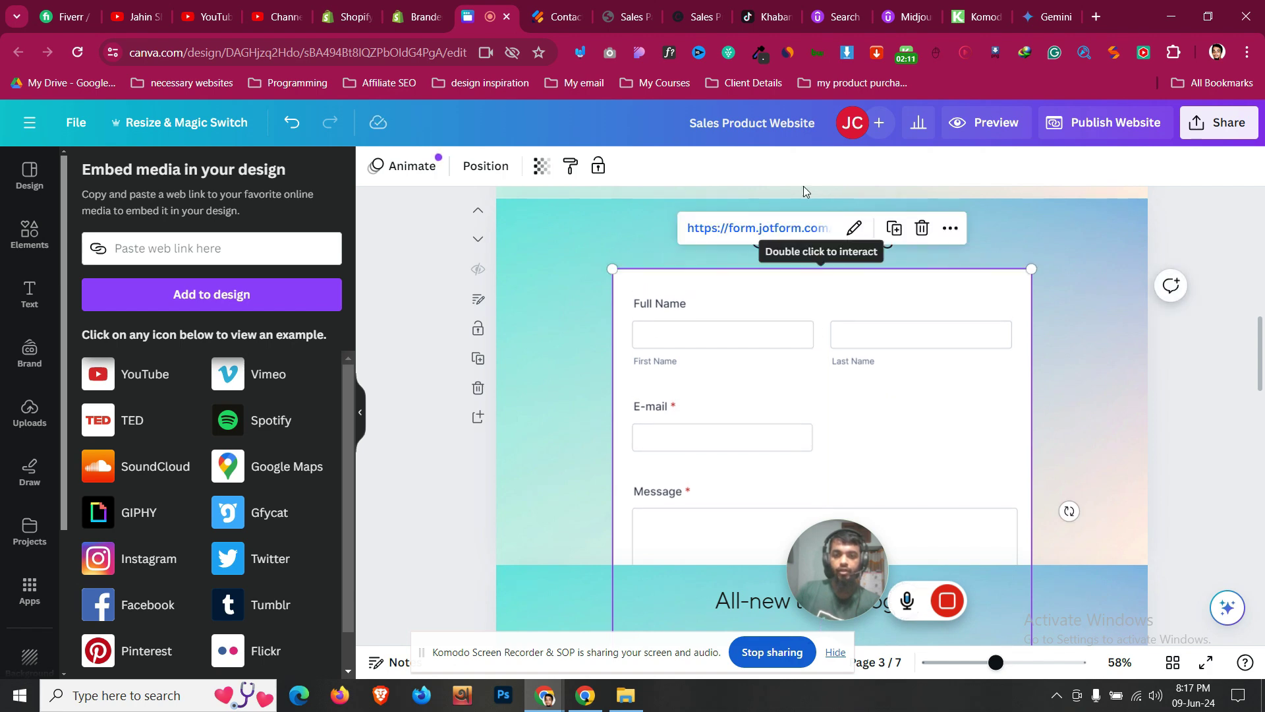
{"action": "key", "text": "ctrl+Tab"}
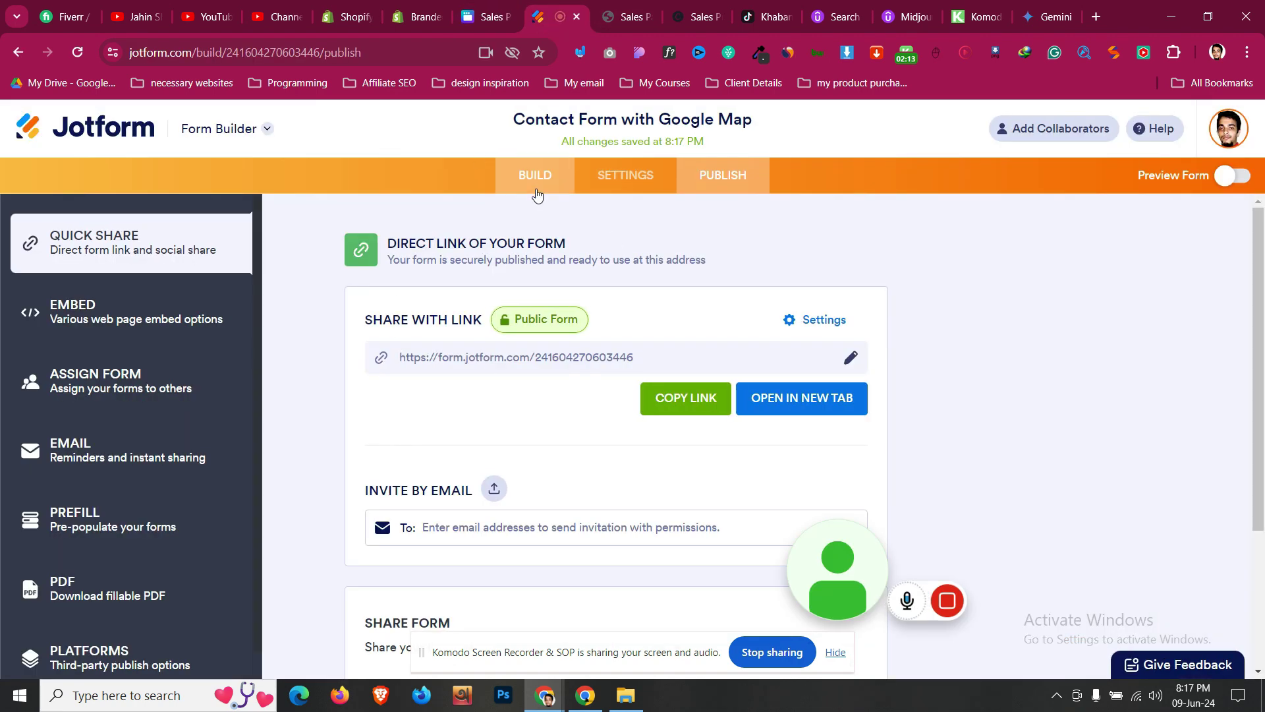
Return to BUILD, dismiss the organization logo prompt, and review the form's Settings
{"action": "left_click", "coordinate": [536, 187]}
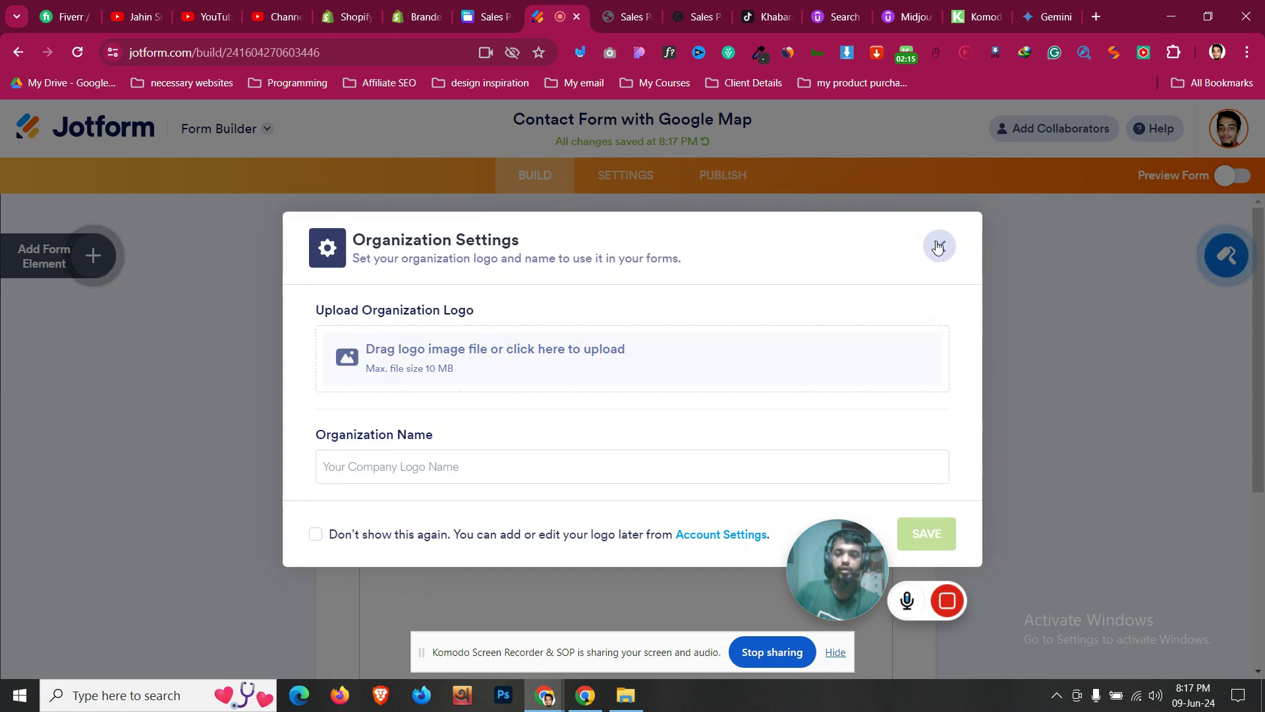
{"action": "left_click", "coordinate": [939, 246]}
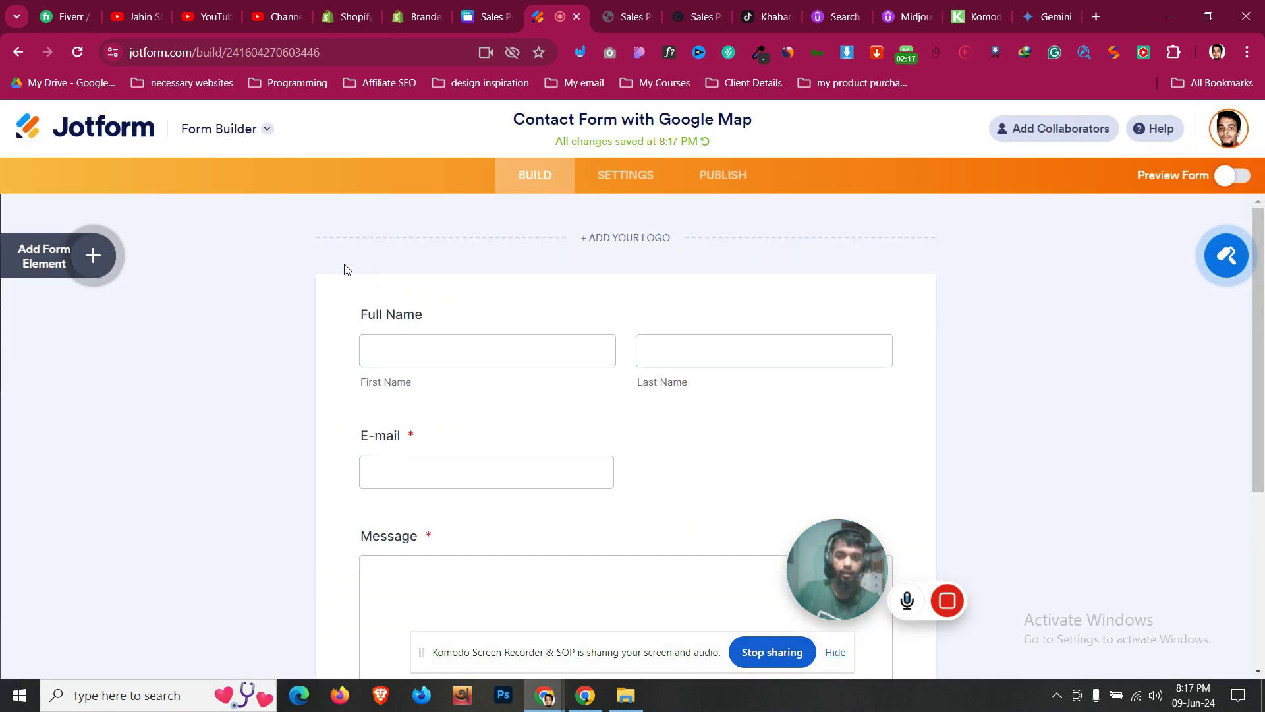
{"action": "left_click", "coordinate": [649, 184]}
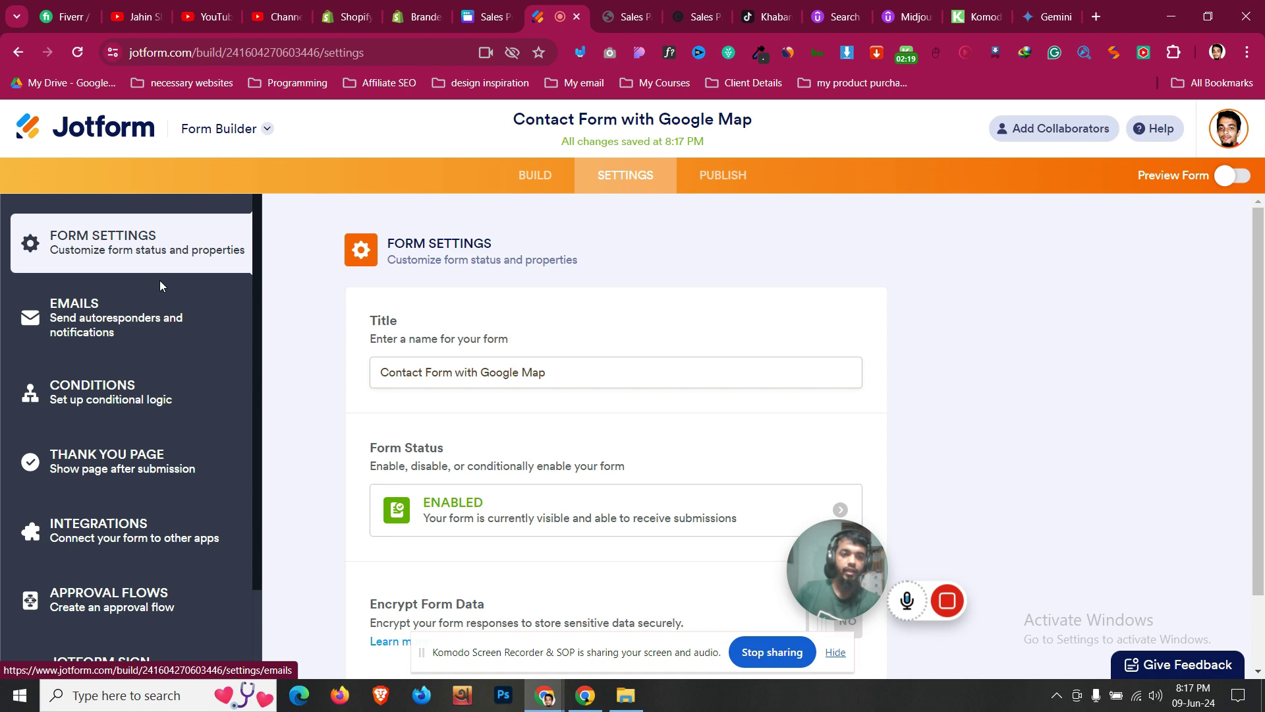
{"action": "scroll", "coordinate": [334, 375], "scroll_direction": "down", "scroll_amount": 2}
{"action": "scroll", "coordinate": [140, 455], "scroll_direction": "down", "scroll_amount": 2}
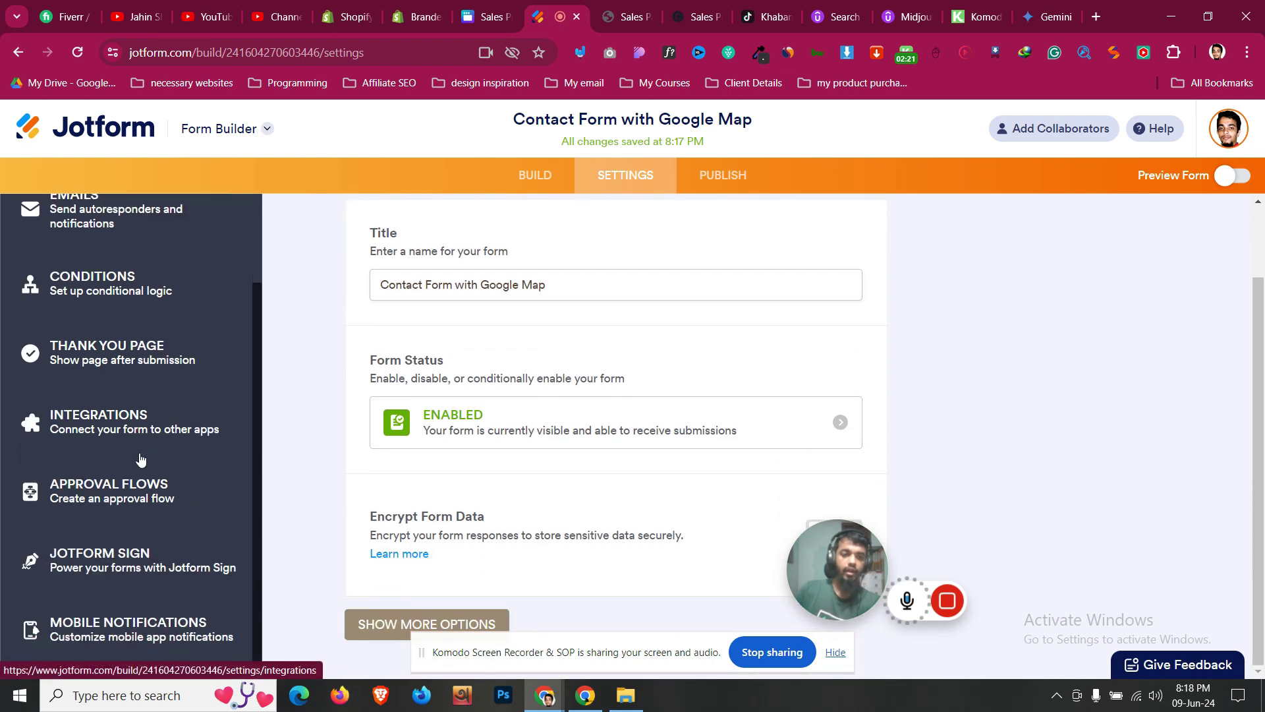
{"action": "scroll", "coordinate": [139, 452], "scroll_direction": "up", "scroll_amount": 2}
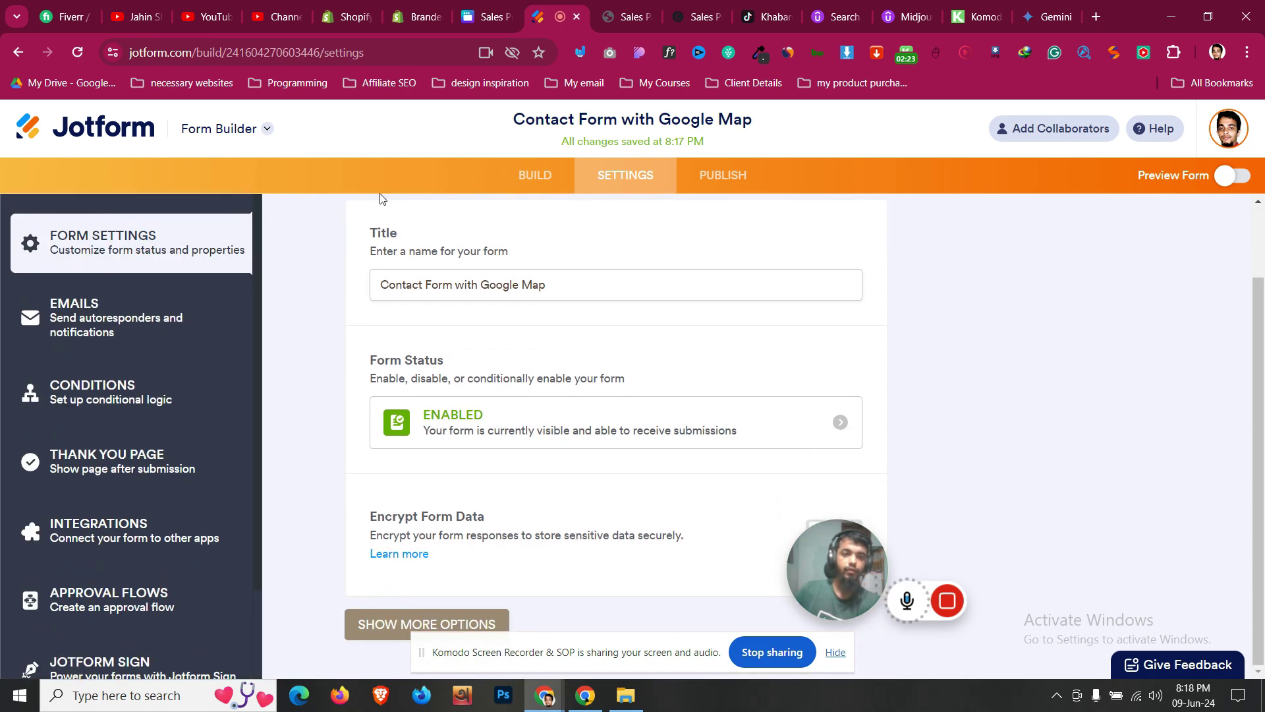
Back in the builder, open the Form Designer's Colors for page, form and font
{"action": "left_click", "coordinate": [555, 175]}
{"action": "scroll", "coordinate": [397, 362], "scroll_direction": "down", "scroll_amount": 4}
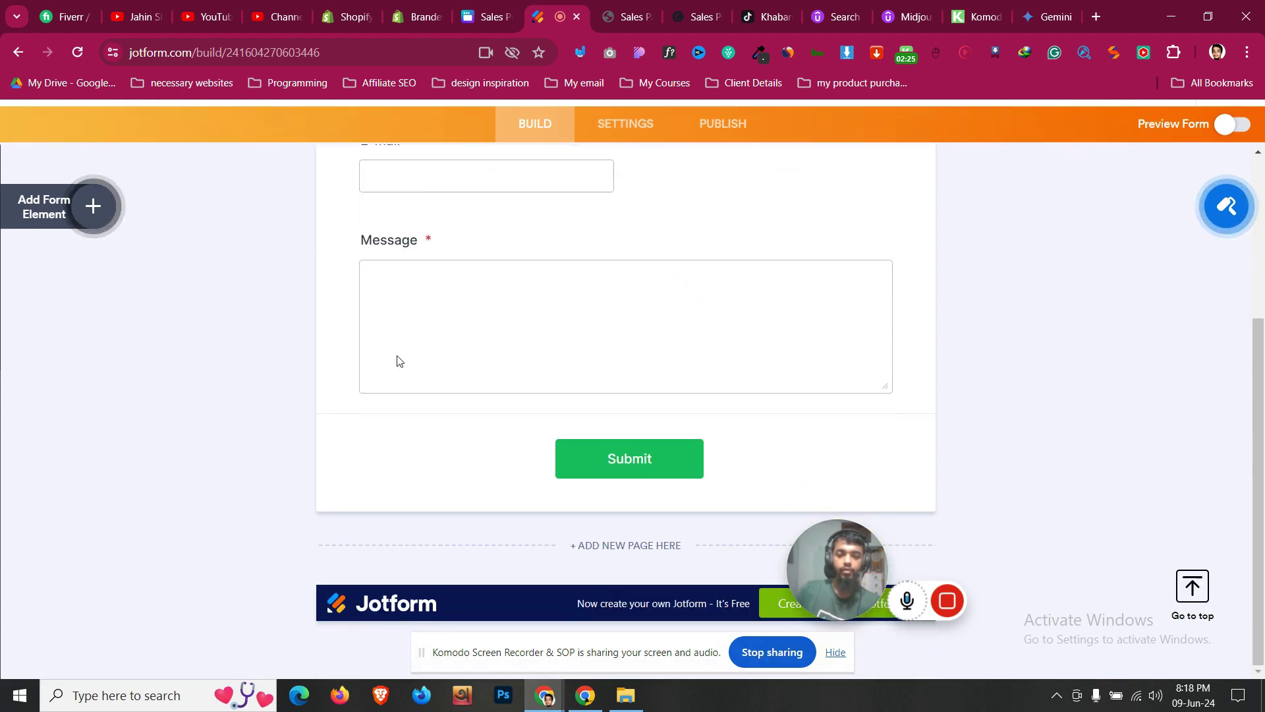
{"action": "scroll", "coordinate": [414, 426], "scroll_direction": "up", "scroll_amount": 5}
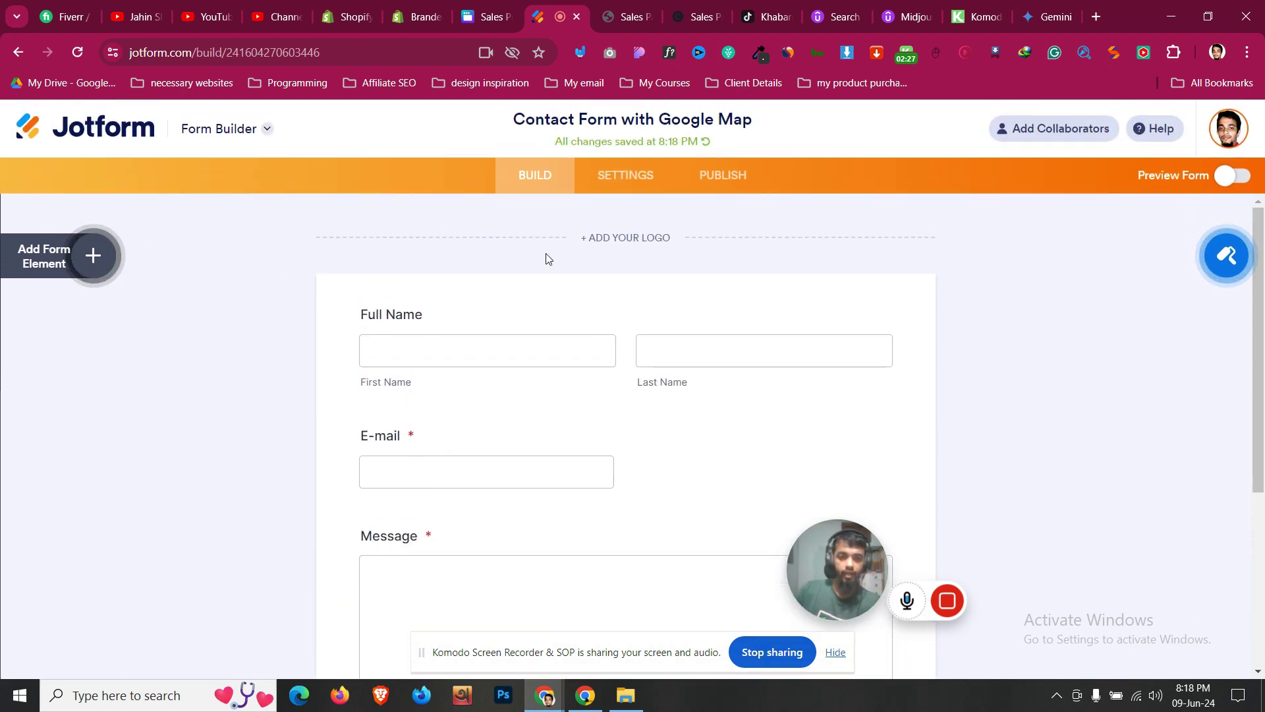
{"action": "triple_click", "coordinate": [545, 256]}
{"action": "left_click", "coordinate": [1227, 263]}
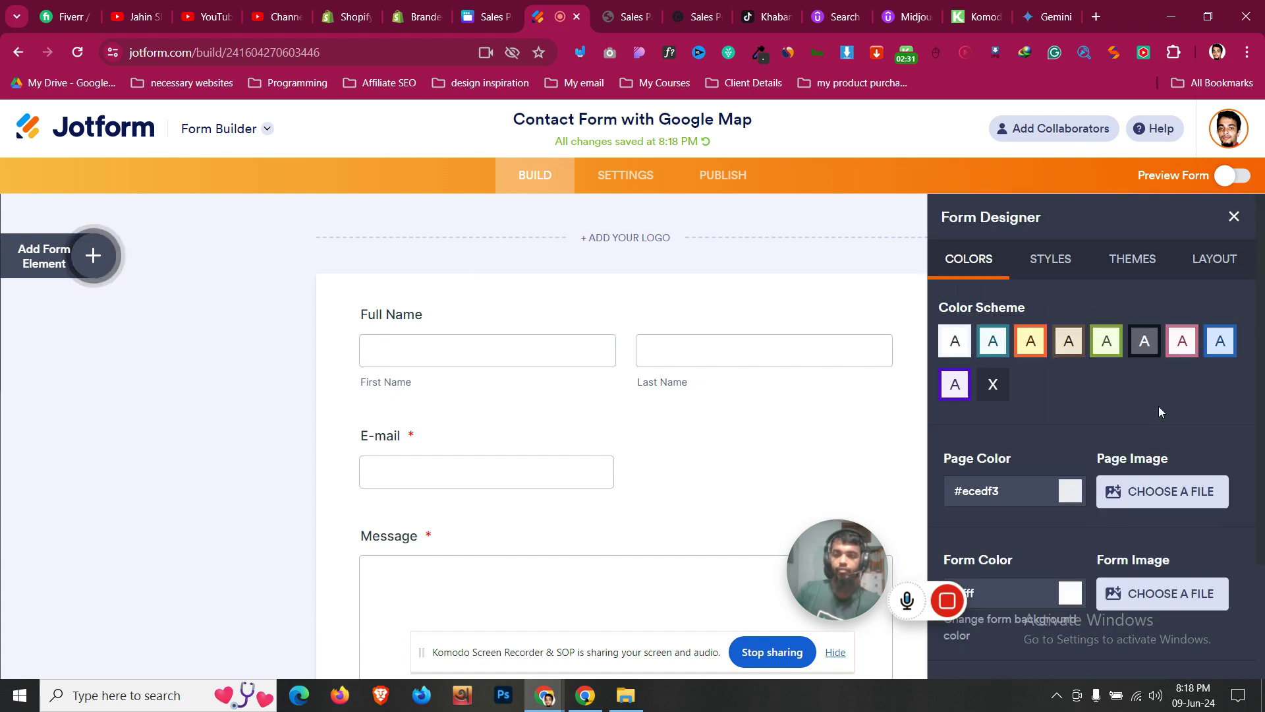
{"action": "scroll", "coordinate": [1149, 411], "scroll_direction": "down", "scroll_amount": 2}
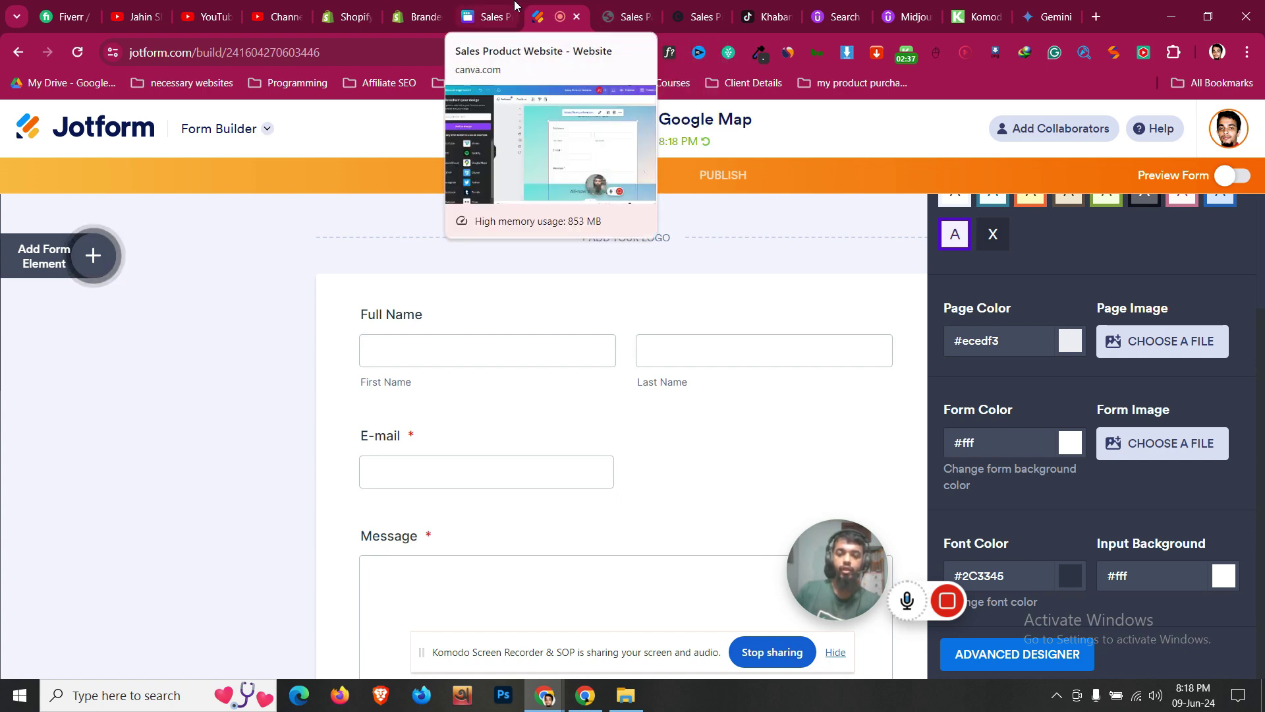
Enlarge the Jotform embed beneath CONTACT US, then bring up the Publish Website options
{"action": "left_click", "coordinate": [516, 7]}
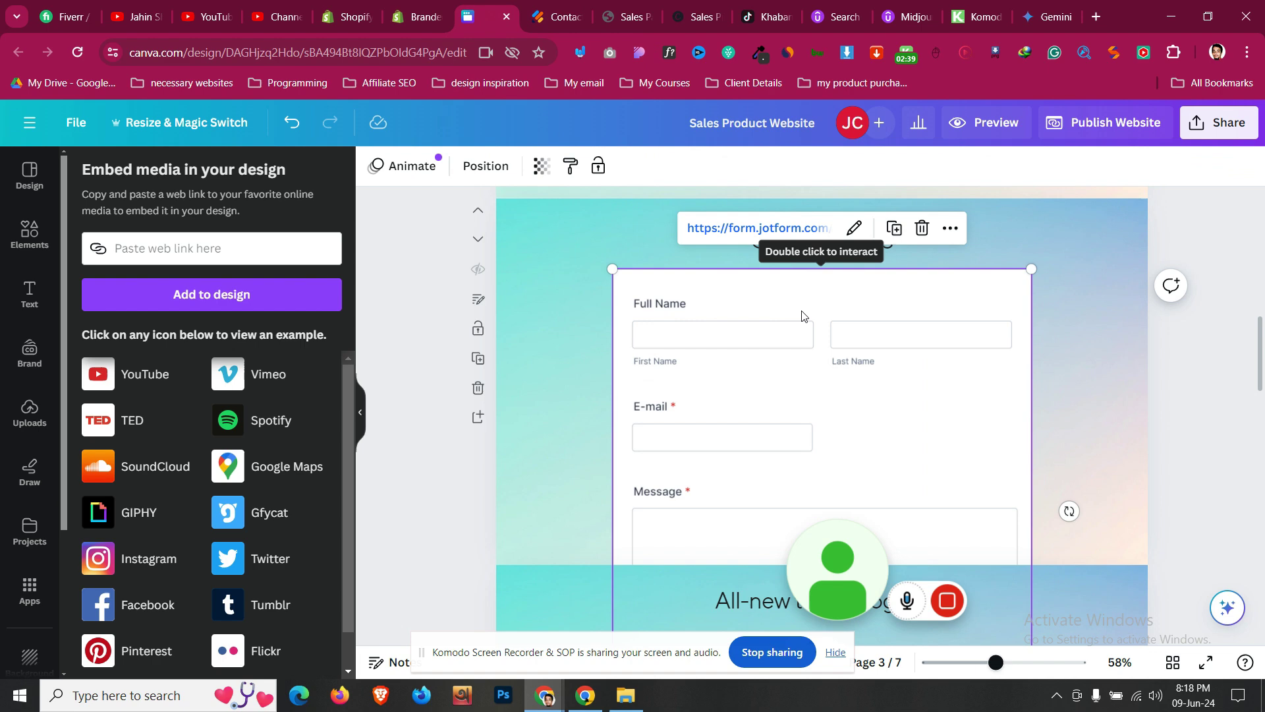
{"action": "left_click", "coordinate": [827, 310]}
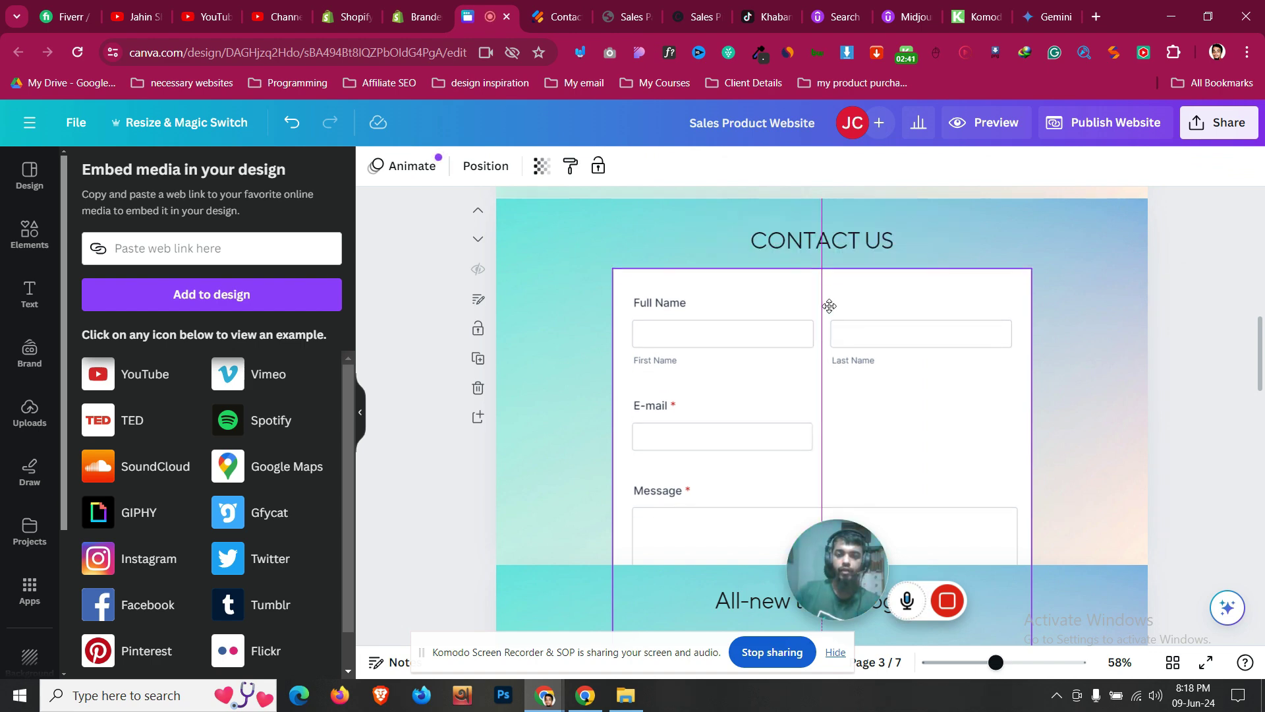
{"action": "left_click_drag", "start_coordinate": [1032, 267], "coordinate": [1056, 260]}
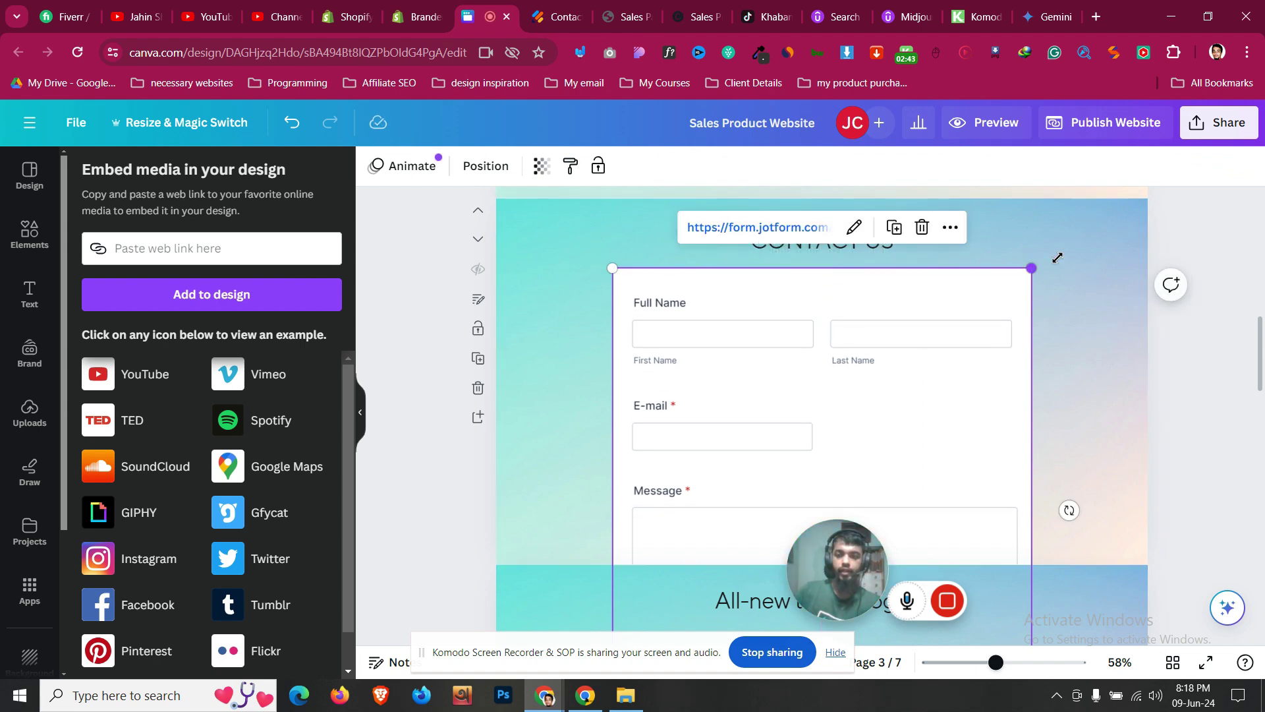
{"action": "mouse_move", "coordinate": [1004, 313]}
{"action": "left_mouse_down"}
{"action": "mouse_move", "coordinate": [998, 328]}
{"action": "mouse_move", "coordinate": [1005, 316]}
{"action": "left_mouse_up"}
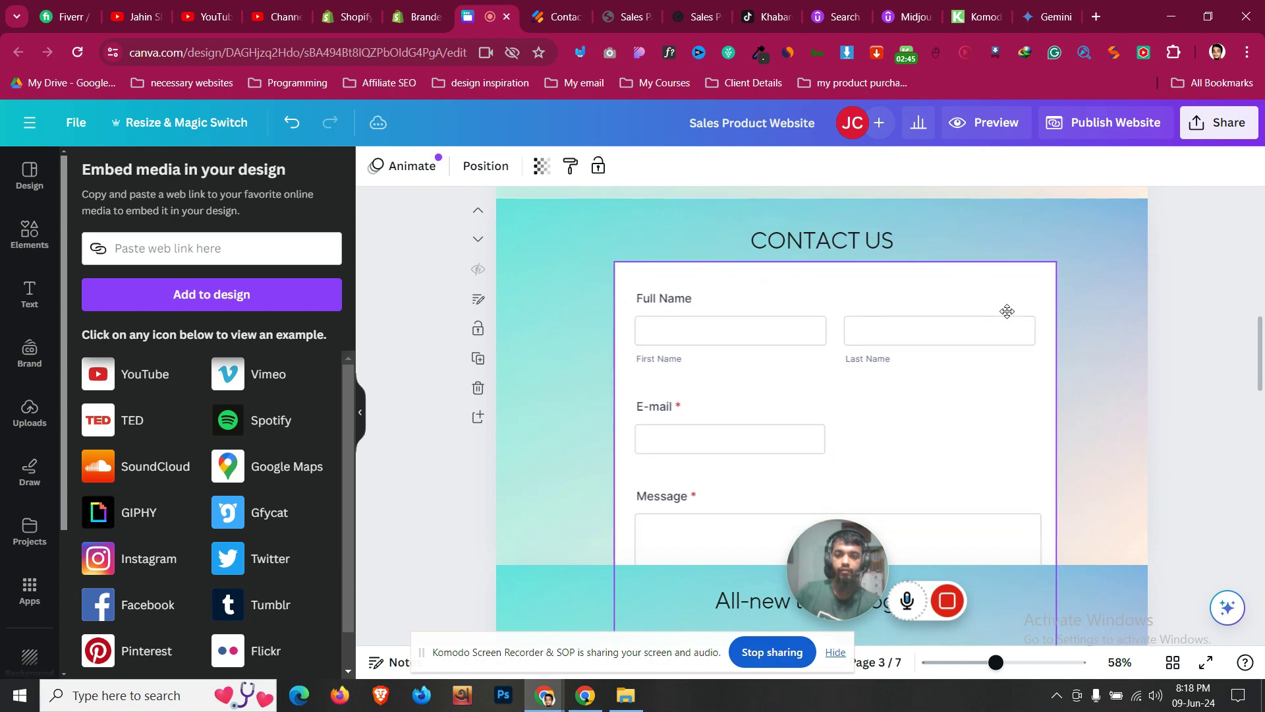
{"action": "left_click", "coordinate": [1193, 203]}
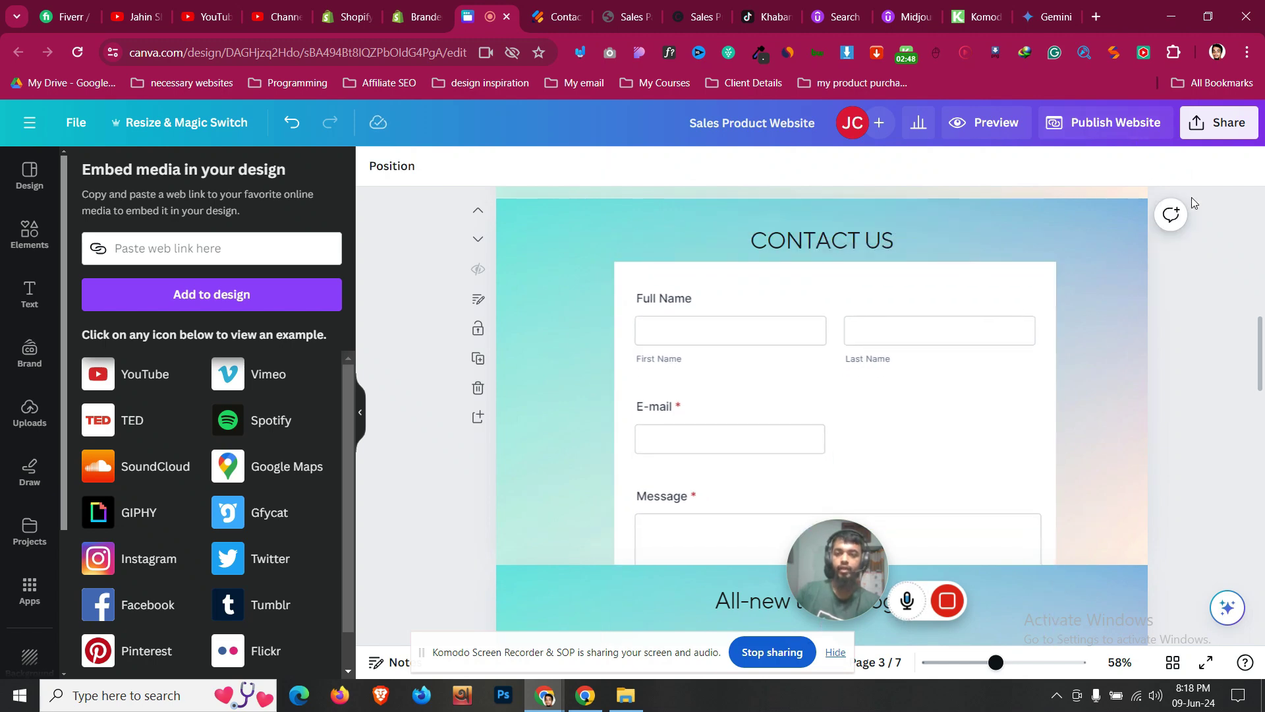
{"action": "left_click", "coordinate": [846, 235]}
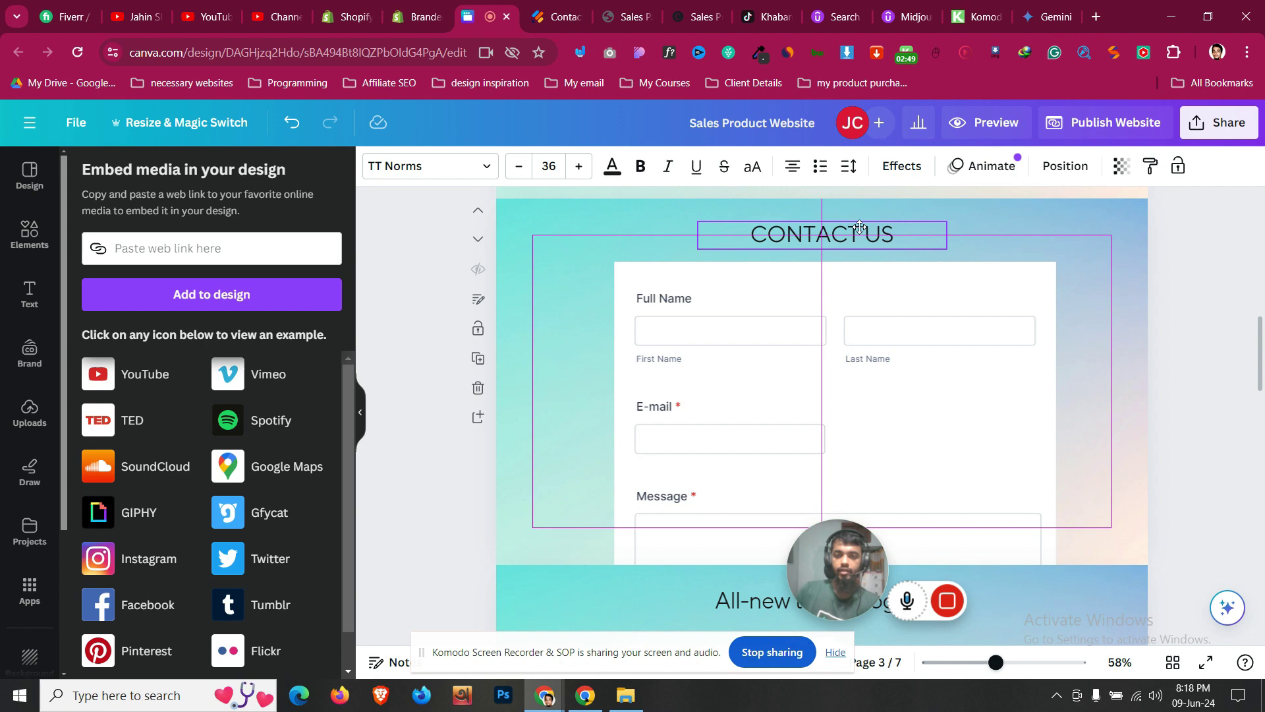
{"action": "left_click", "coordinate": [427, 326]}
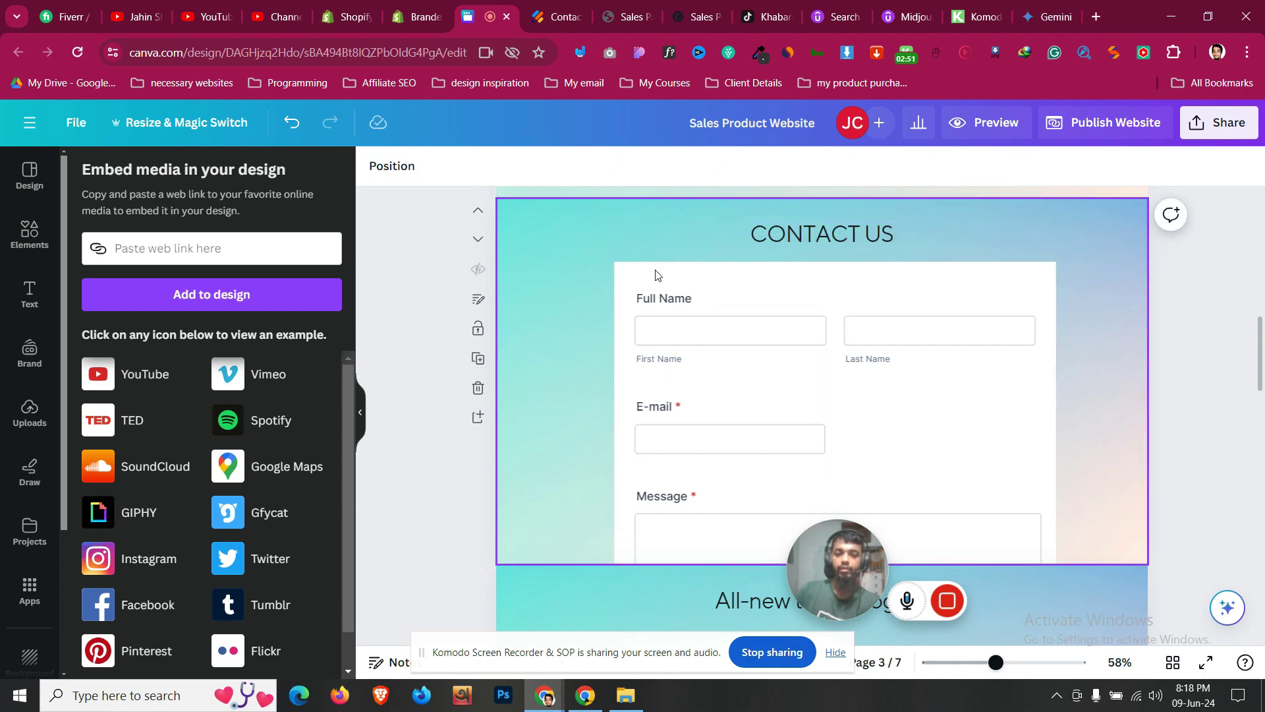
{"action": "left_click", "coordinate": [1109, 131]}
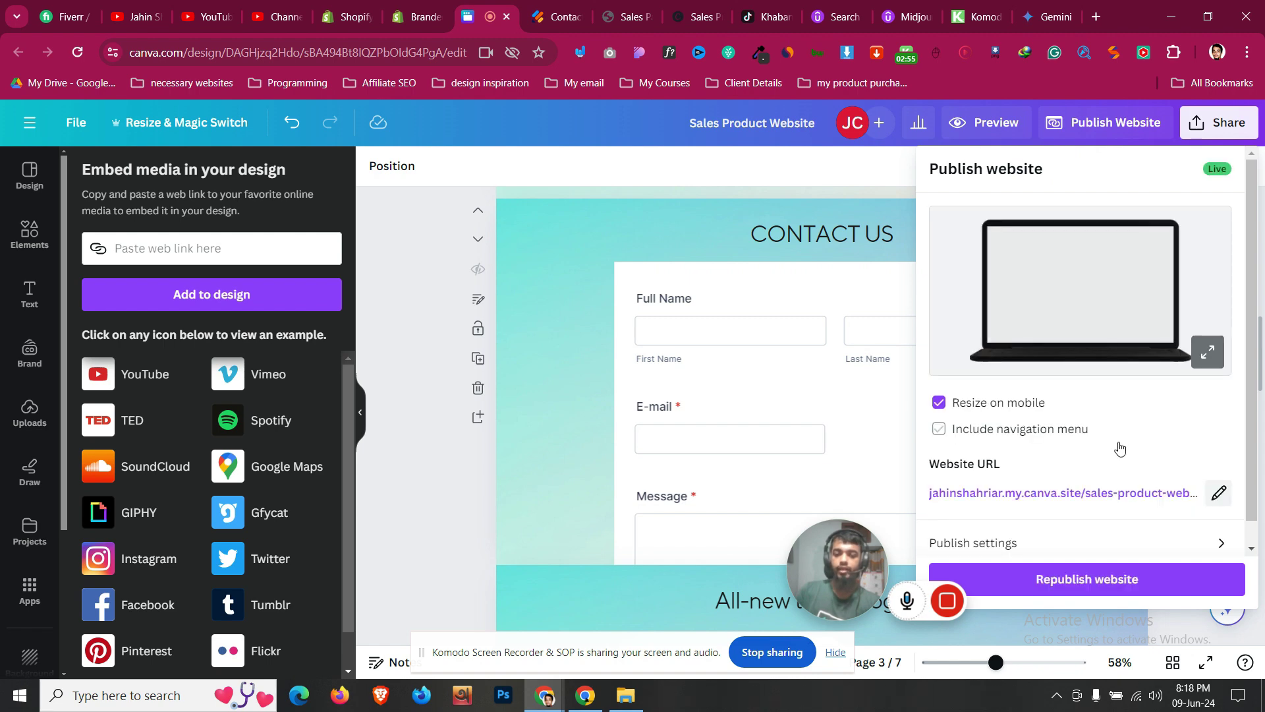
Republish the website and view the live site in a new tab
{"action": "left_click", "coordinate": [1118, 581]}
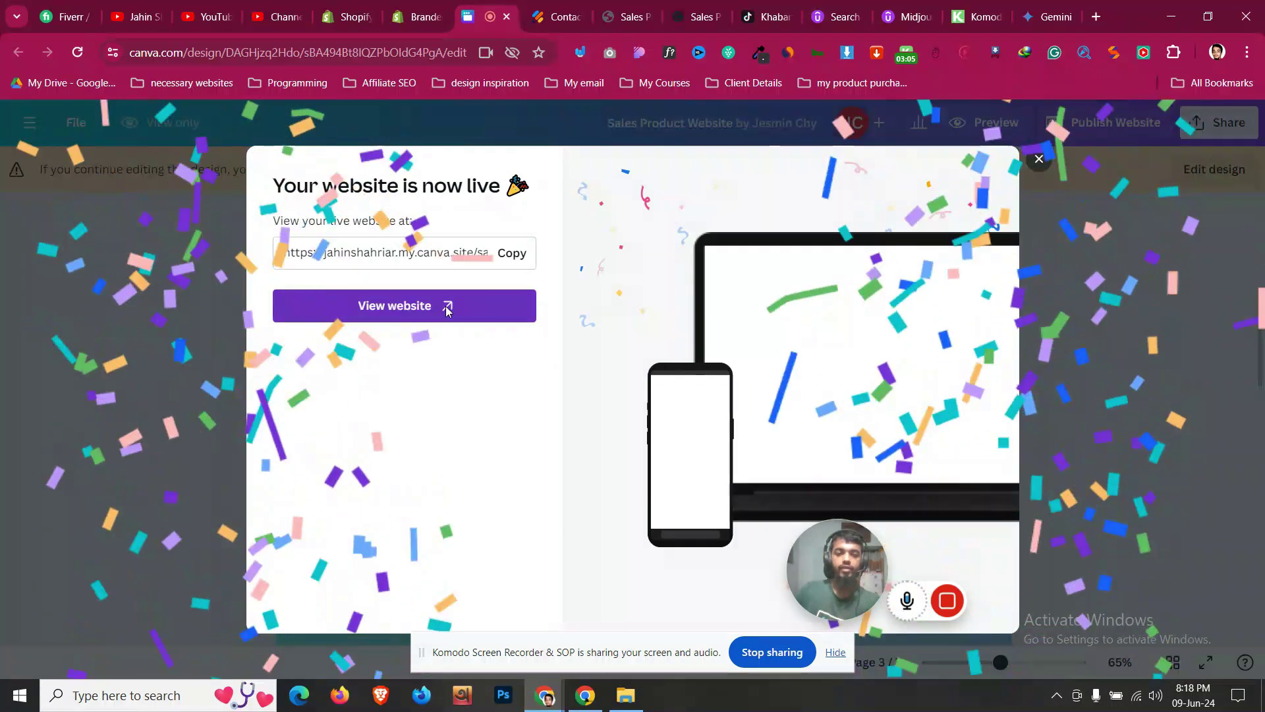
{"action": "left_click", "coordinate": [447, 310]}
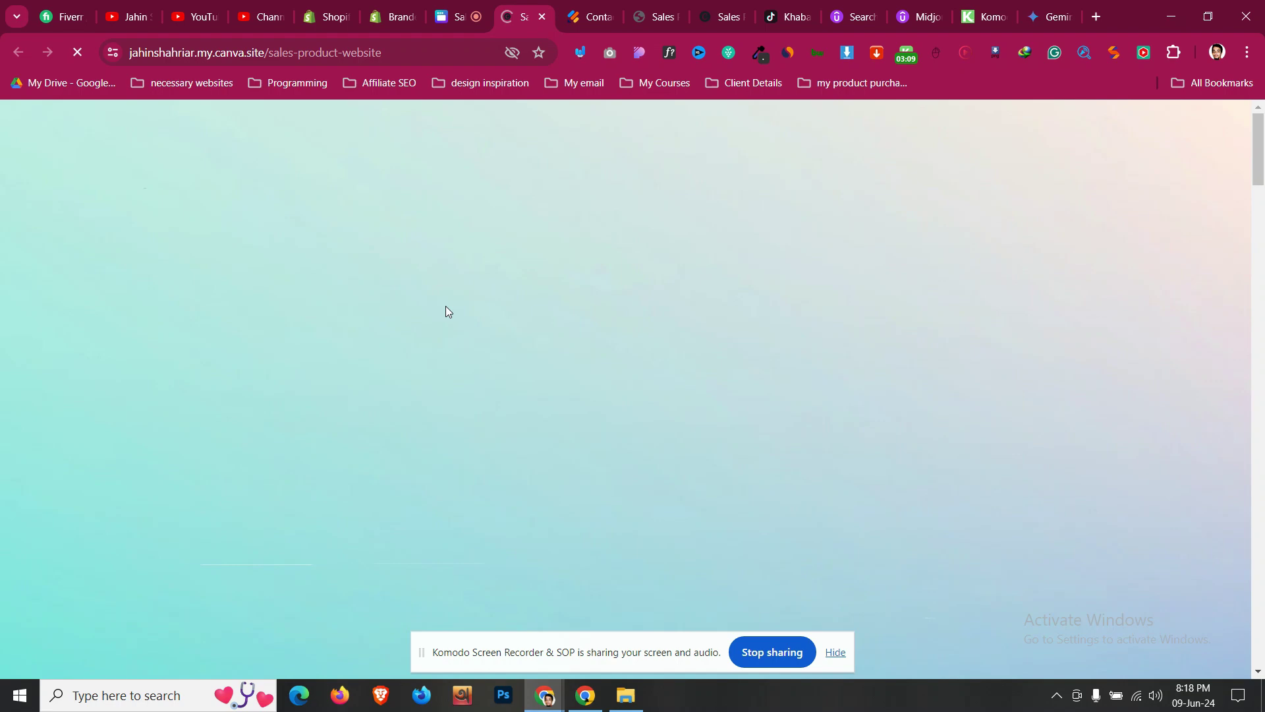
Scroll the live Canva site down to the contact form
{"action": "scroll", "coordinate": [441, 370], "scroll_direction": "down", "scroll_amount": 5}
{"action": "scroll", "coordinate": [441, 370], "scroll_direction": "down", "scroll_amount": 5}
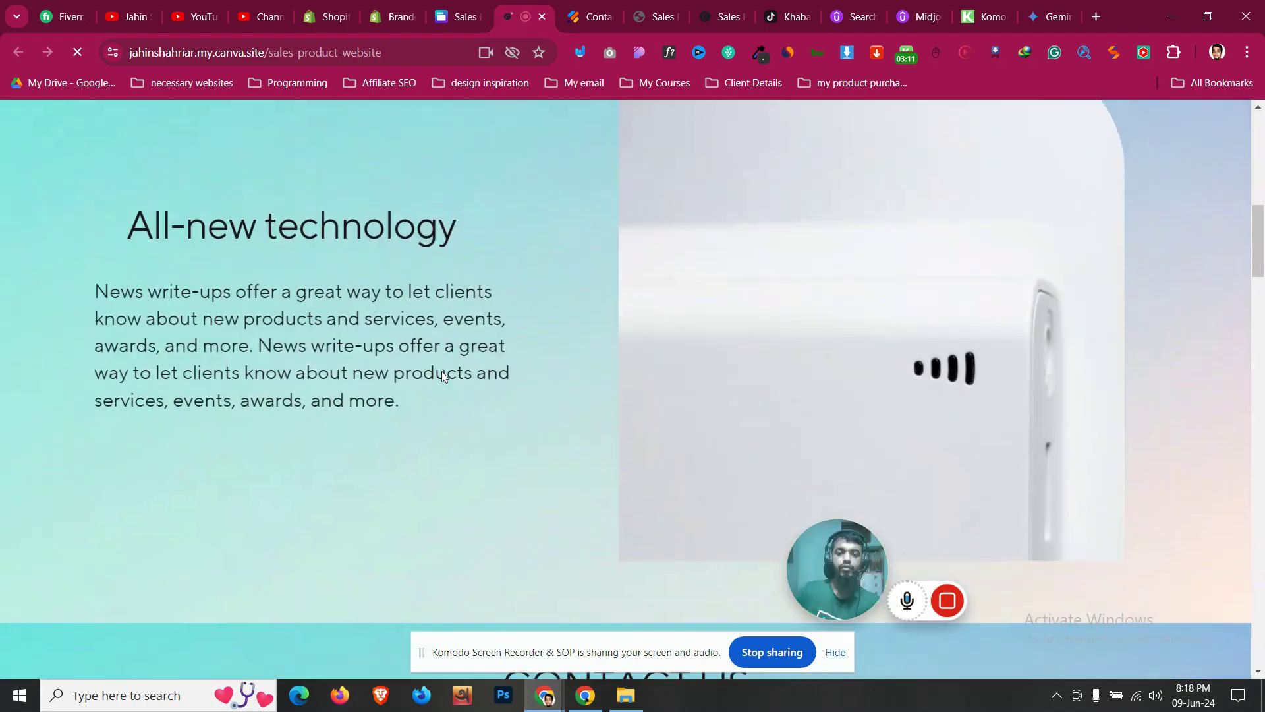
{"action": "scroll", "coordinate": [442, 370], "scroll_direction": "down", "scroll_amount": 5}
{"action": "scroll", "coordinate": [442, 370], "scroll_direction": "down", "scroll_amount": 2}
{"action": "scroll", "coordinate": [441, 371], "scroll_direction": "down", "scroll_amount": 2}
{"action": "scroll", "coordinate": [441, 370], "scroll_direction": "down", "scroll_amount": 3}
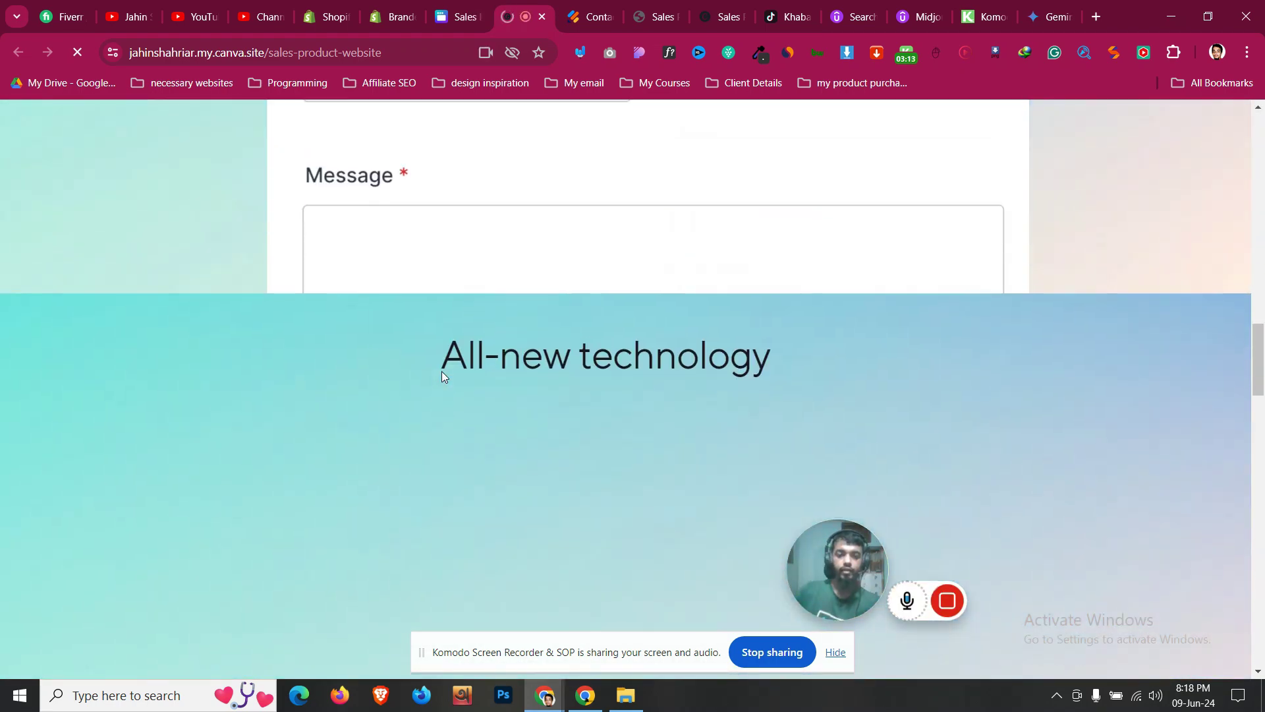
{"action": "scroll", "coordinate": [442, 370], "scroll_direction": "up", "scroll_amount": 3}
Test the name, e-mail and message fields, then return to the Canva editor
{"action": "left_click", "coordinate": [465, 288]}
{"action": "scroll", "coordinate": [483, 318], "scroll_direction": "up", "scroll_amount": 3}
{"action": "left_click", "coordinate": [483, 319]}
{"action": "left_click", "coordinate": [541, 273]}
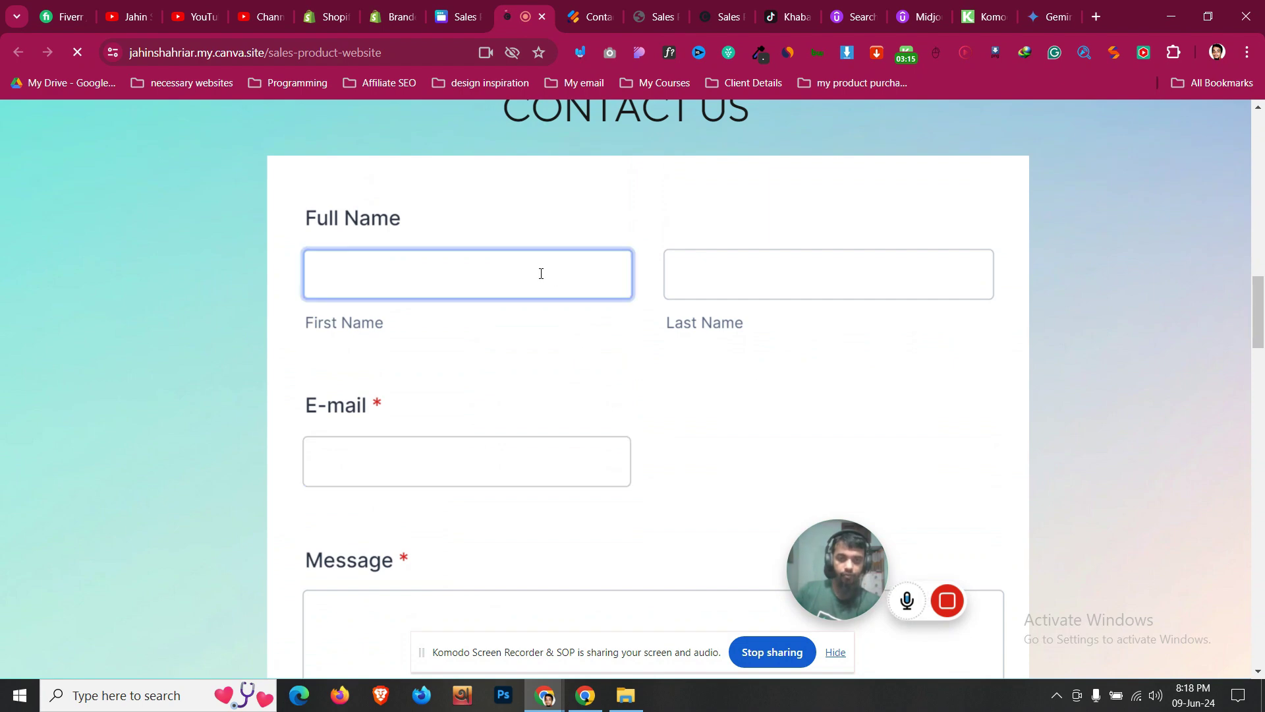
{"action": "left_click", "coordinate": [692, 274]}
{"action": "left_click", "coordinate": [487, 453]}
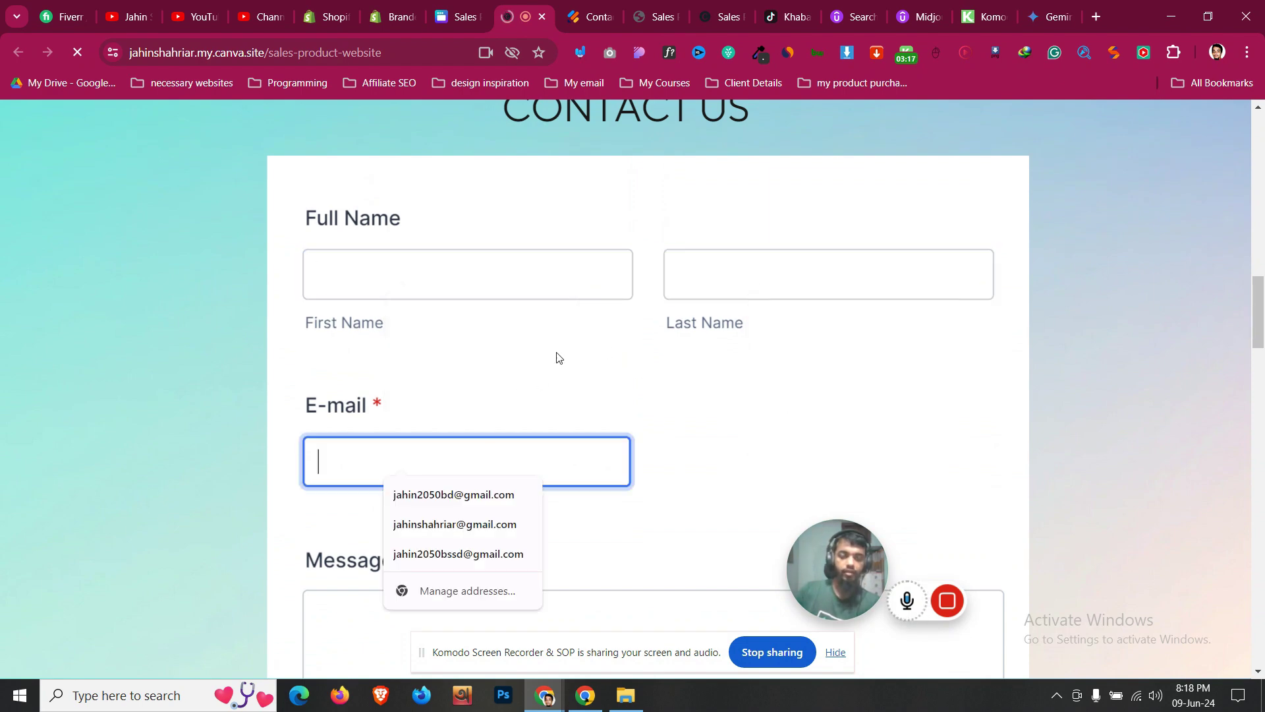
{"action": "scroll", "coordinate": [556, 355], "scroll_direction": "down", "scroll_amount": 3}
{"action": "left_click", "coordinate": [483, 387]}
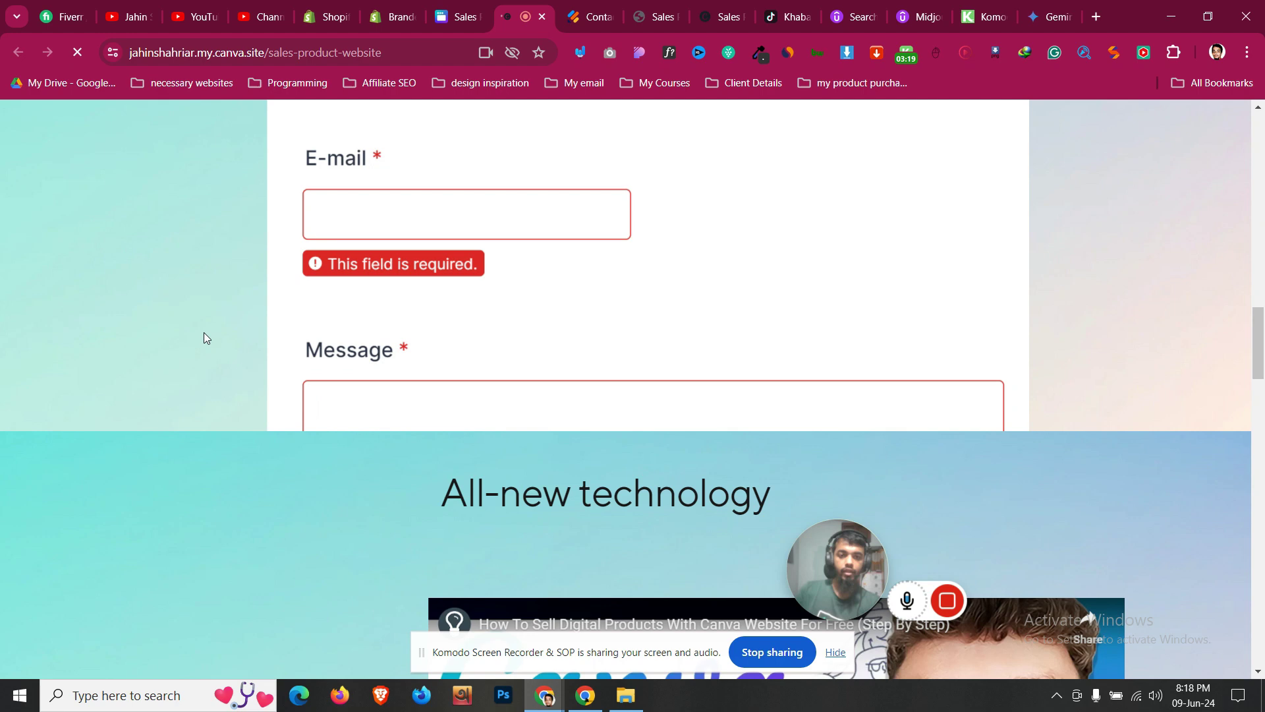
{"action": "left_click", "coordinate": [477, 5]}
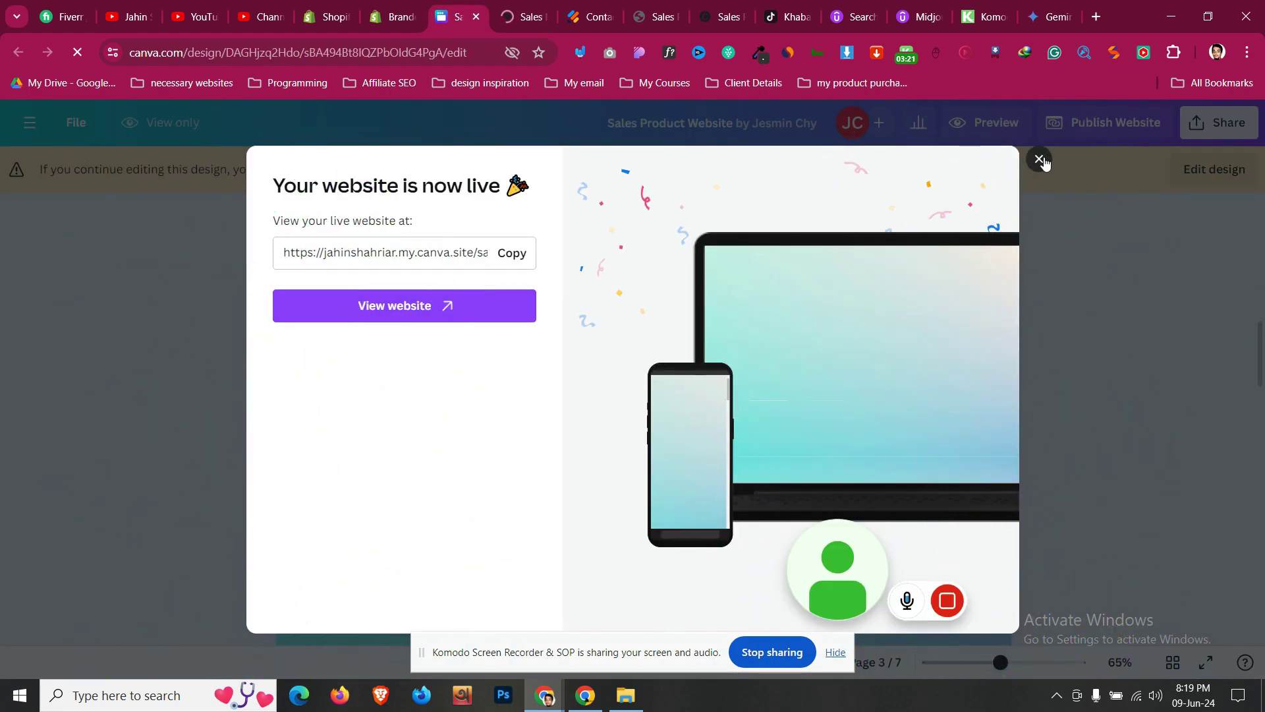
Return to editing and shrink and reposition the Jotform embed in the contact section
{"action": "scroll", "coordinate": [759, 351], "scroll_direction": "down", "scroll_amount": 3}
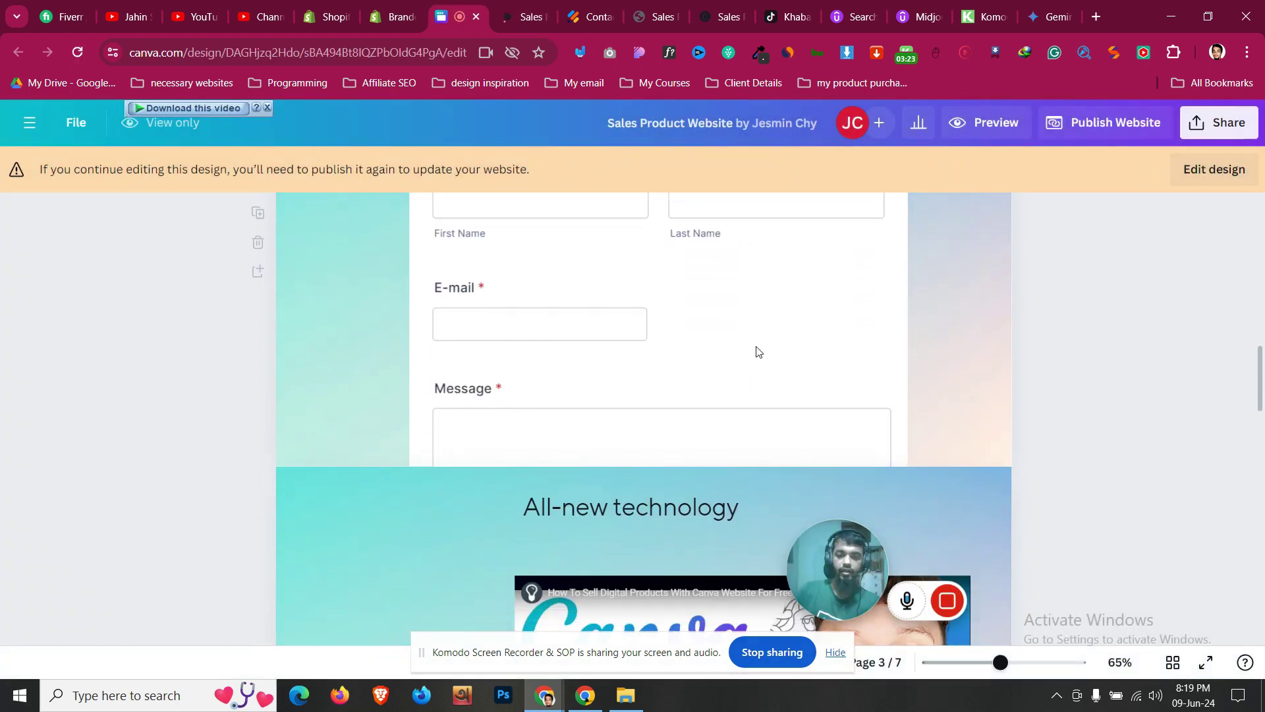
{"action": "scroll", "coordinate": [598, 340], "scroll_direction": "up", "scroll_amount": 2}
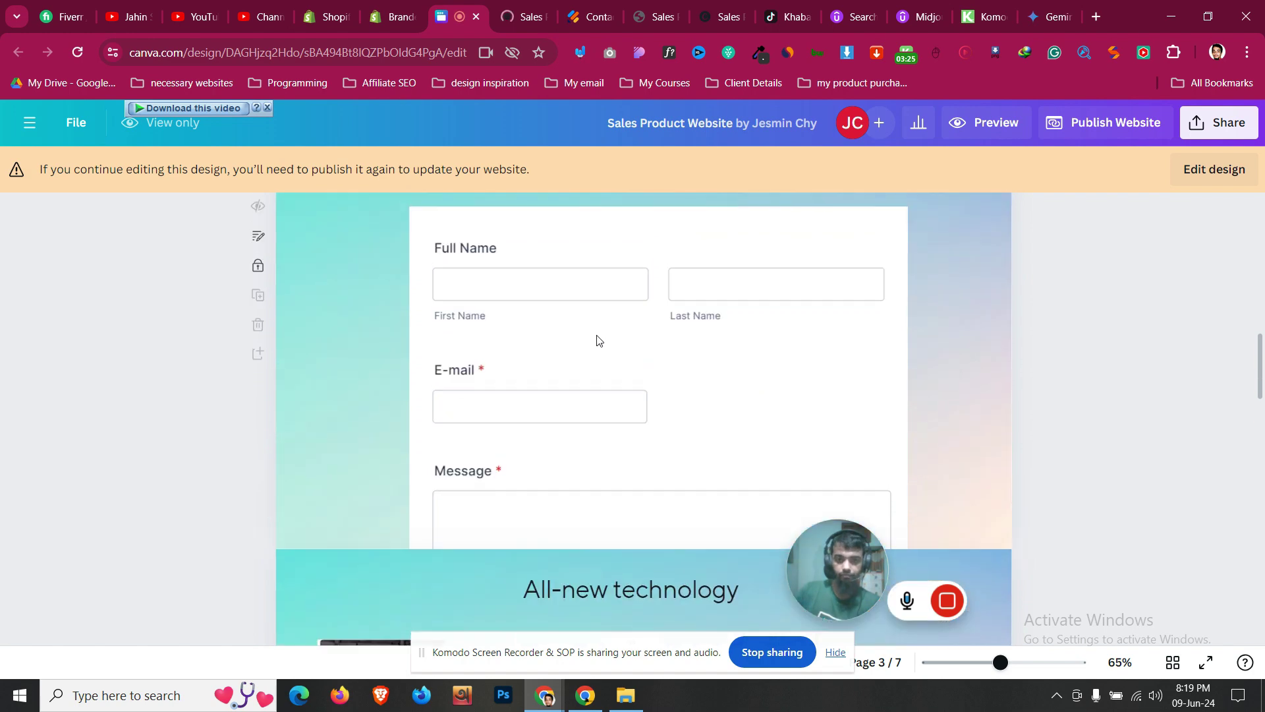
{"action": "scroll", "coordinate": [666, 339], "scroll_direction": "up", "scroll_amount": 3}
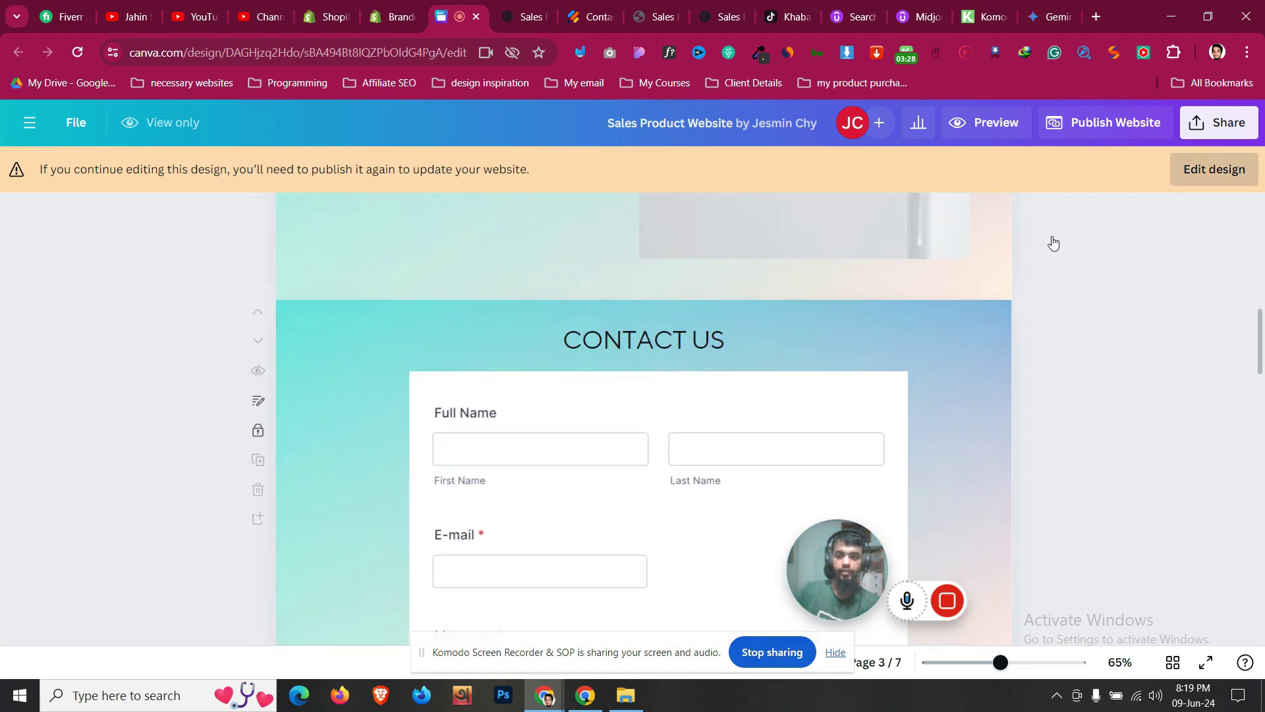
{"action": "left_click", "coordinate": [730, 402]}
{"action": "scroll", "coordinate": [985, 311], "scroll_direction": "down", "scroll_amount": 5}
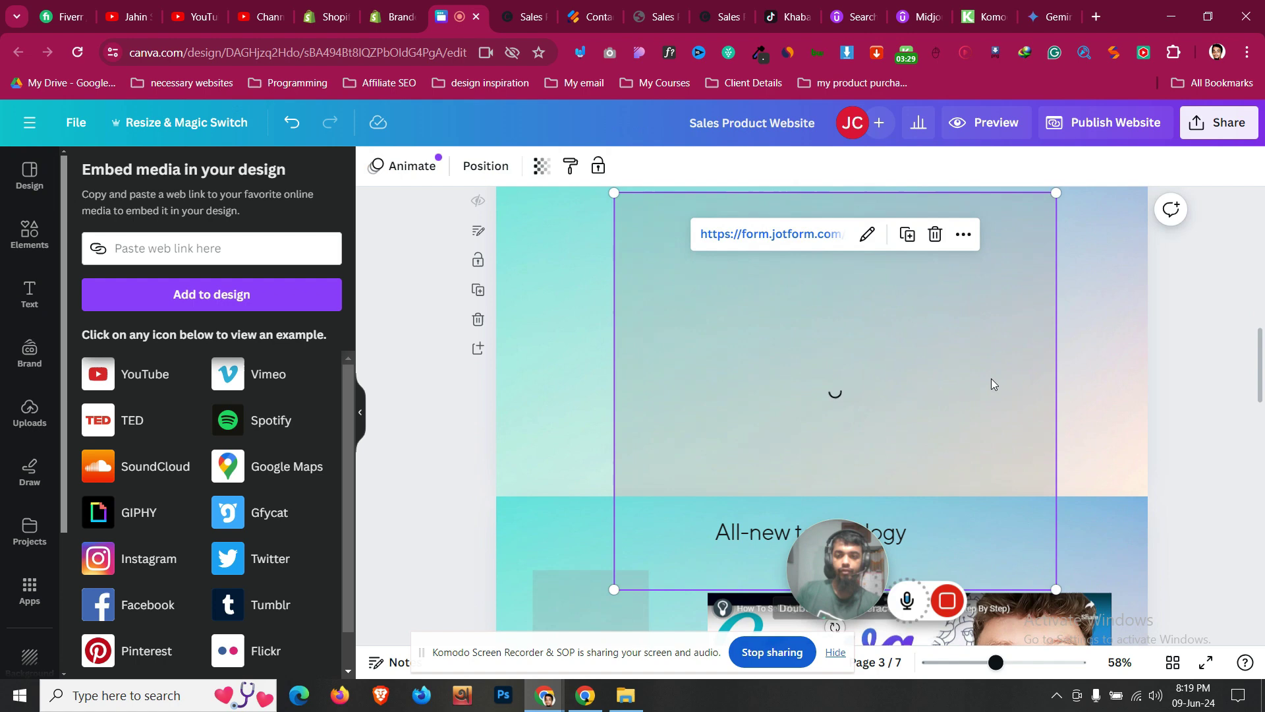
{"action": "scroll", "coordinate": [994, 384], "scroll_direction": "down", "scroll_amount": 1}
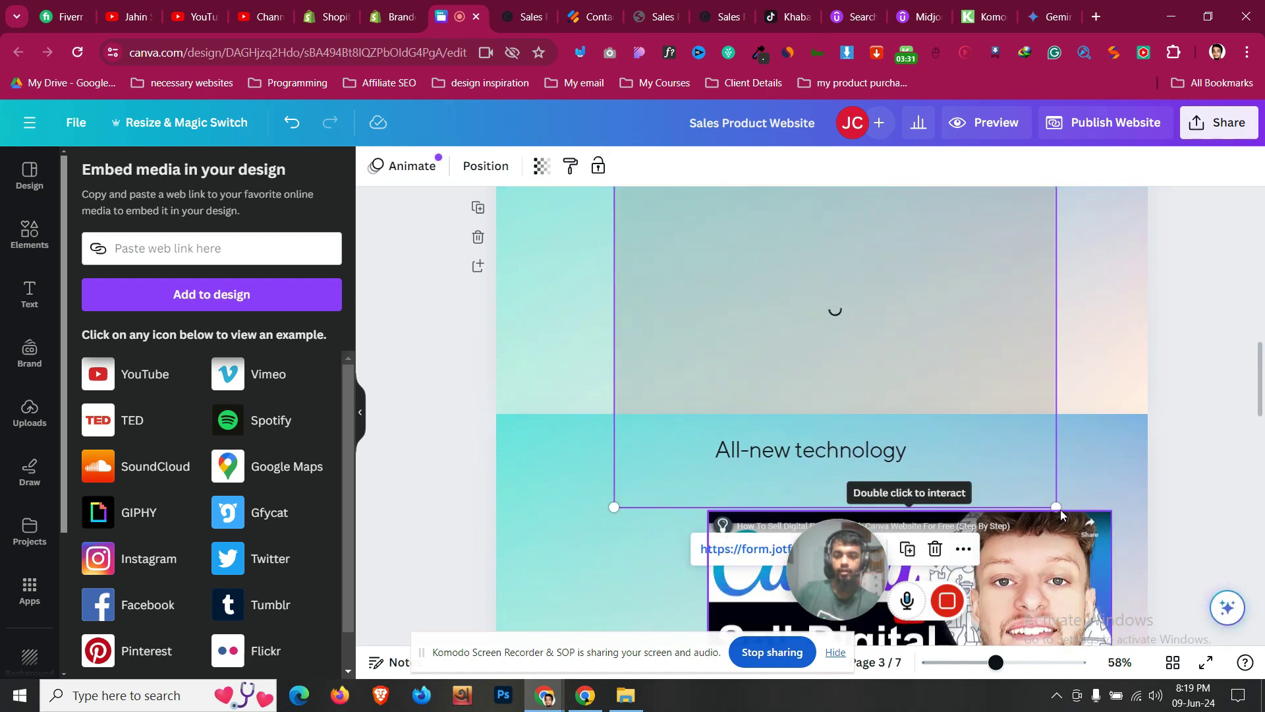
{"action": "left_click_drag", "start_coordinate": [1056, 507], "coordinate": [969, 362]}
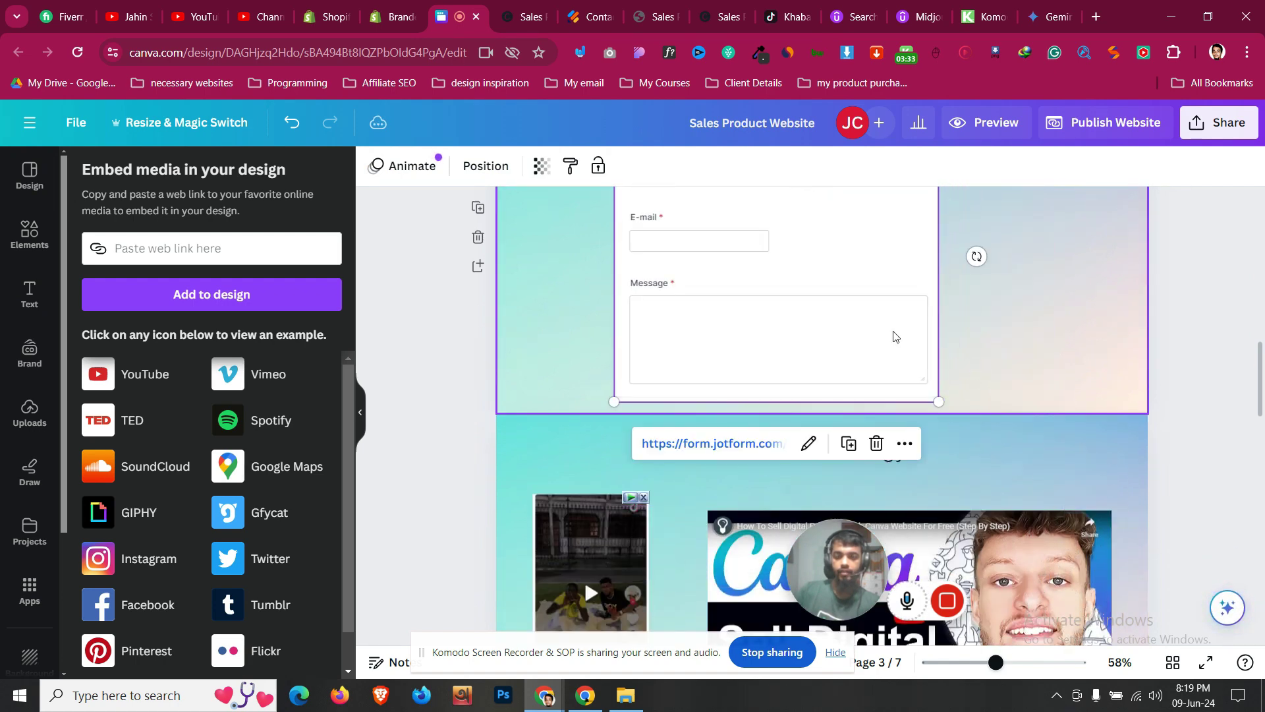
{"action": "scroll", "coordinate": [976, 289], "scroll_direction": "down", "scroll_amount": 2}
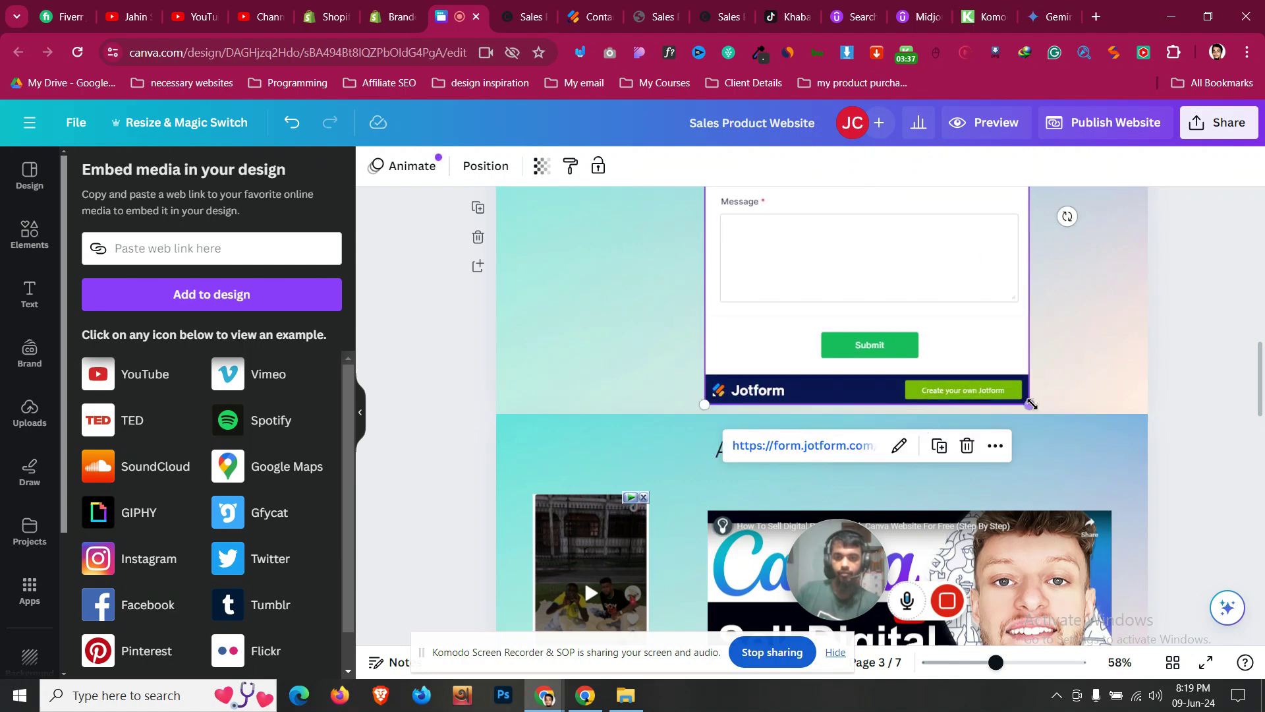
{"action": "left_click_drag", "start_coordinate": [1032, 404], "coordinate": [980, 341]}
{"action": "scroll", "coordinate": [956, 369], "scroll_direction": "up", "scroll_amount": 3}
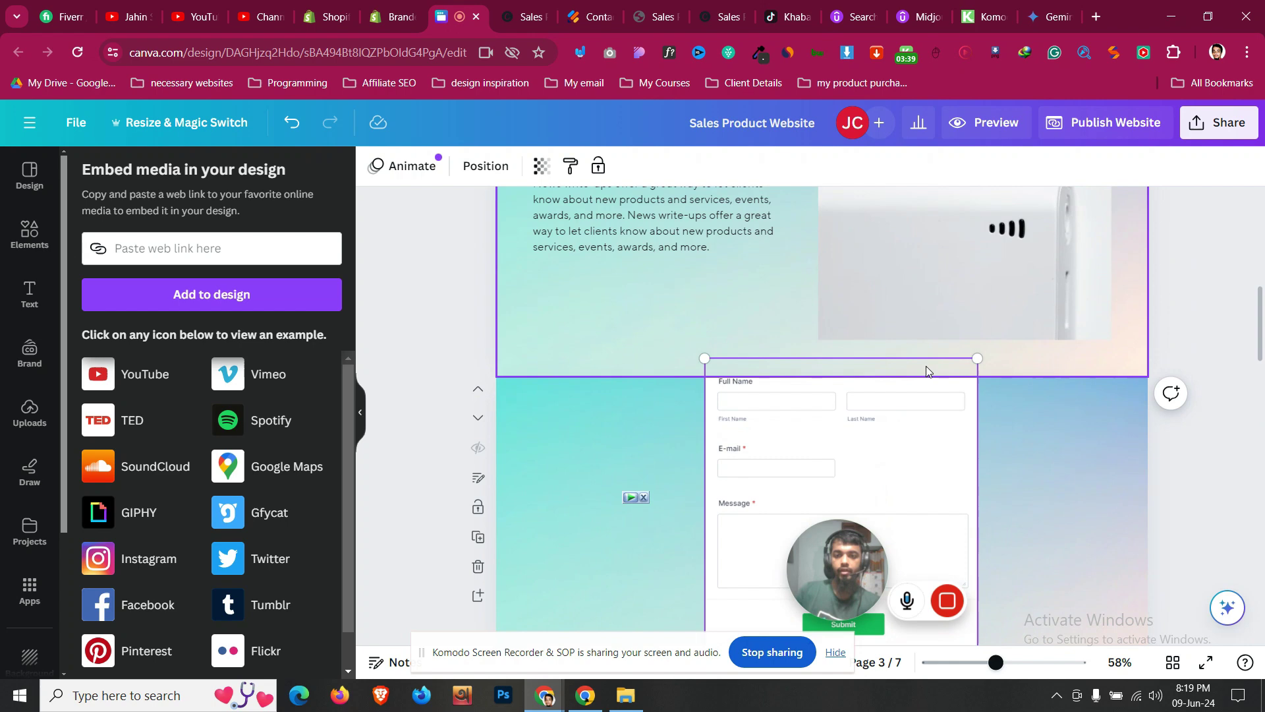
{"action": "scroll", "coordinate": [927, 371], "scroll_direction": "down", "scroll_amount": 2}
{"action": "left_click_drag", "start_coordinate": [918, 375], "coordinate": [1034, 410]}
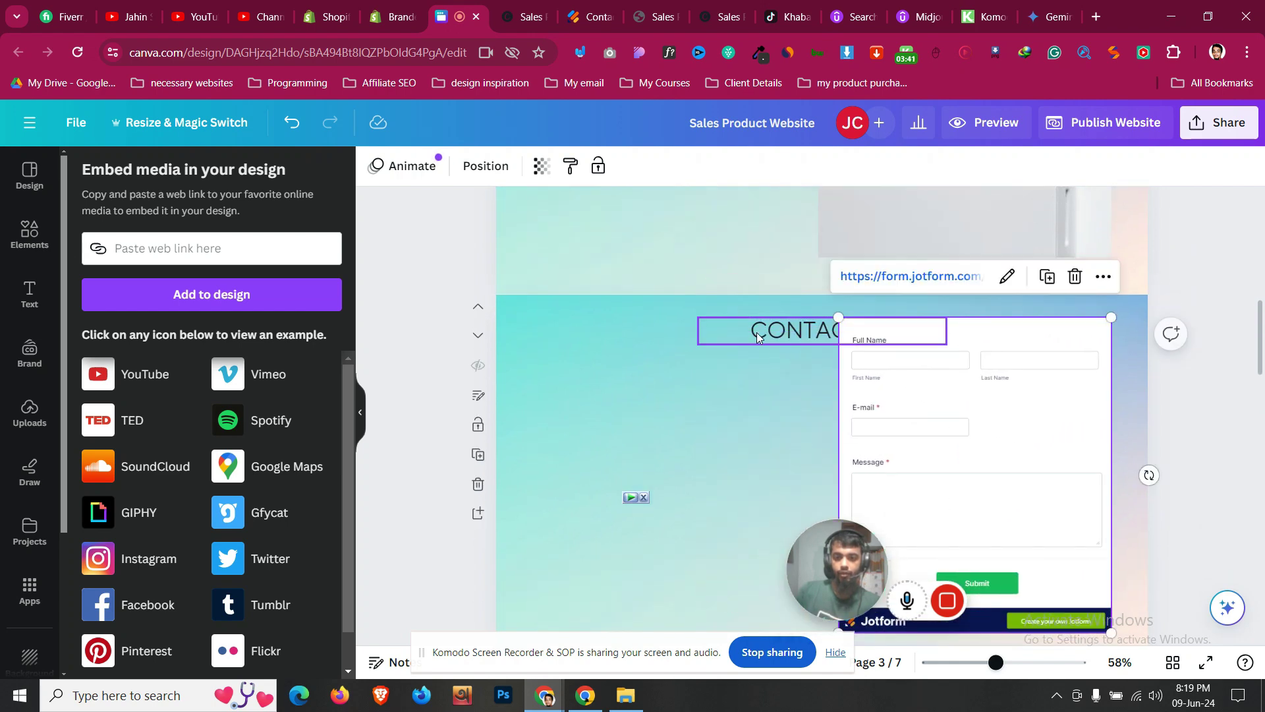
Move the CONTACT US heading left of the form and align the form level with it
{"action": "left_click_drag", "start_coordinate": [765, 339], "coordinate": [596, 470]}
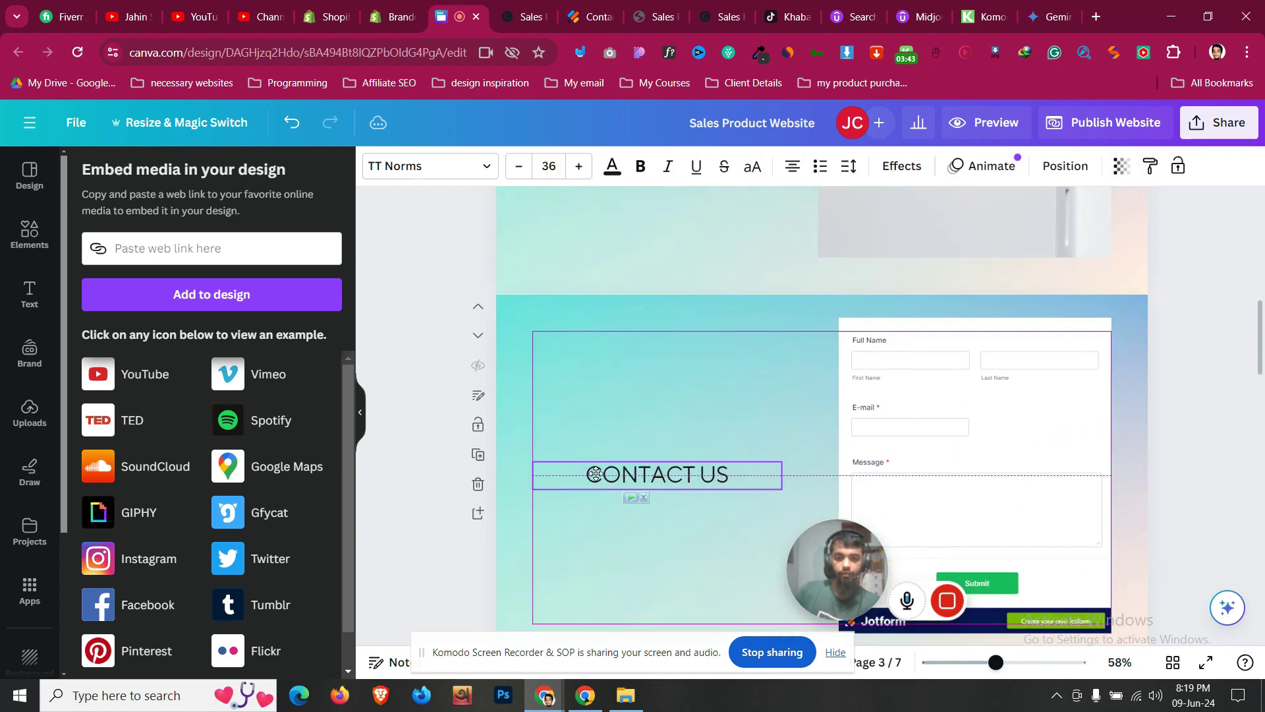
{"action": "scroll", "coordinate": [1031, 417], "scroll_direction": "down", "scroll_amount": 3}
{"action": "left_click_drag", "start_coordinate": [1059, 373], "coordinate": [1072, 378]}
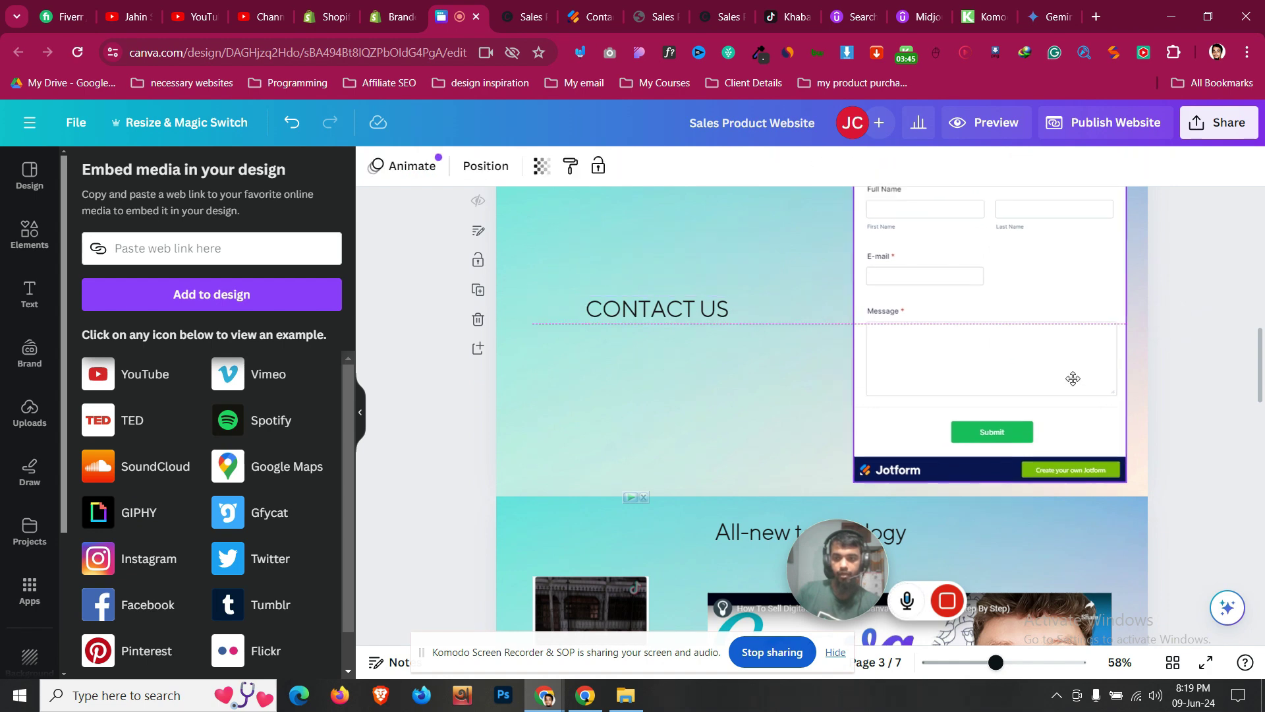
{"action": "scroll", "coordinate": [1054, 415], "scroll_direction": "up", "scroll_amount": 3}
{"action": "left_click_drag", "start_coordinate": [1050, 432], "coordinate": [1041, 431]}
{"action": "left_click", "coordinate": [669, 469]}
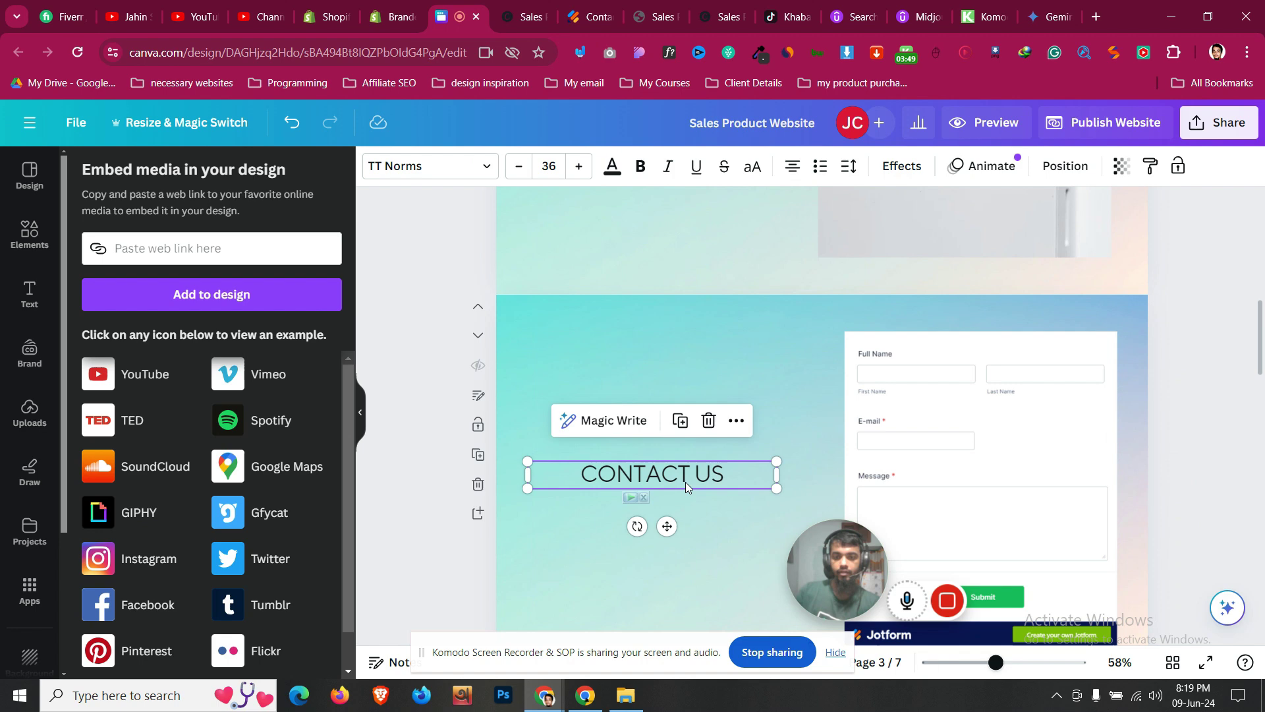
{"action": "scroll", "coordinate": [1227, 400], "scroll_direction": "down", "scroll_amount": 2}
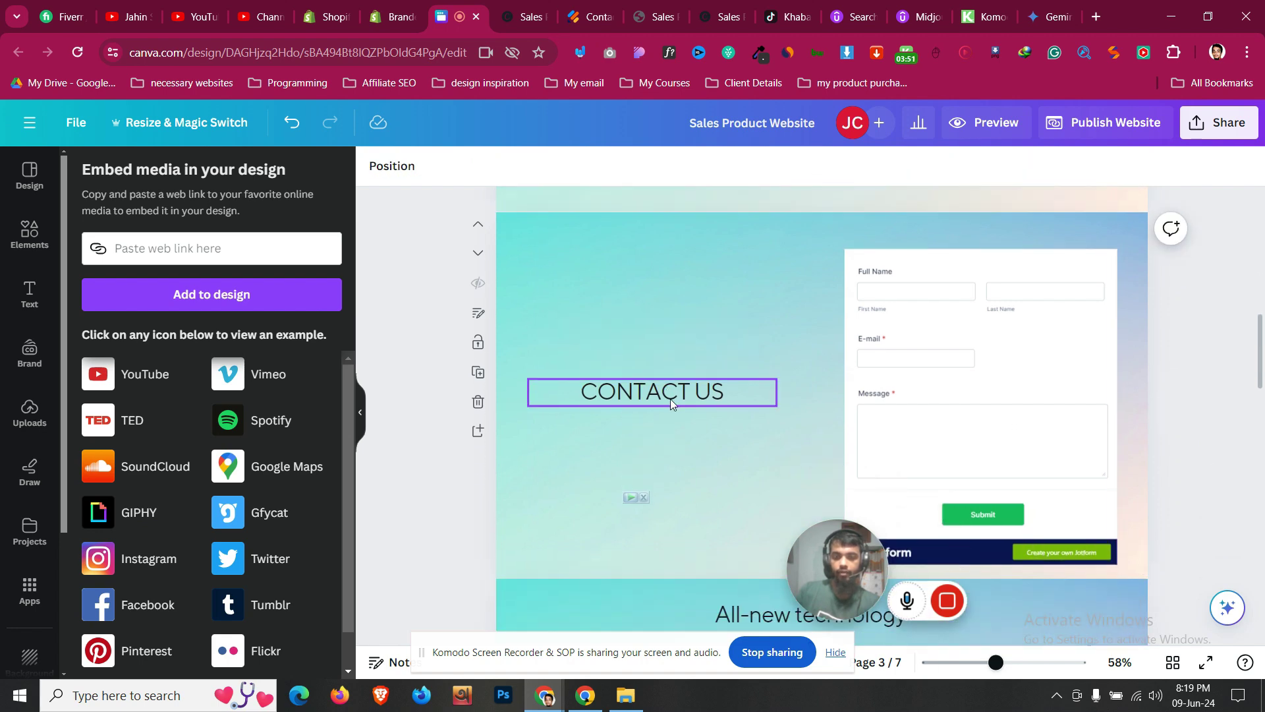
{"action": "left_click", "coordinate": [669, 403]}
{"action": "left_click_drag", "start_coordinate": [903, 379], "coordinate": [908, 368]}
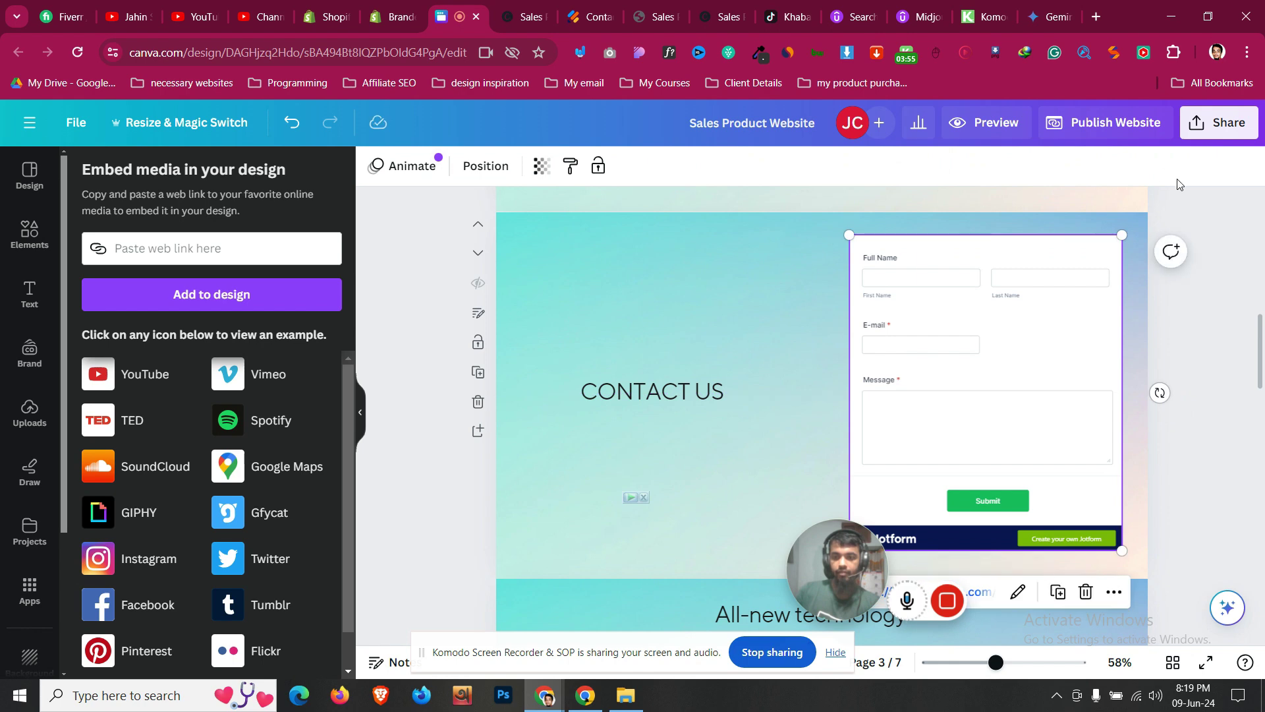
Republish the sales website with the updated contact layout
{"action": "left_click", "coordinate": [1136, 132]}
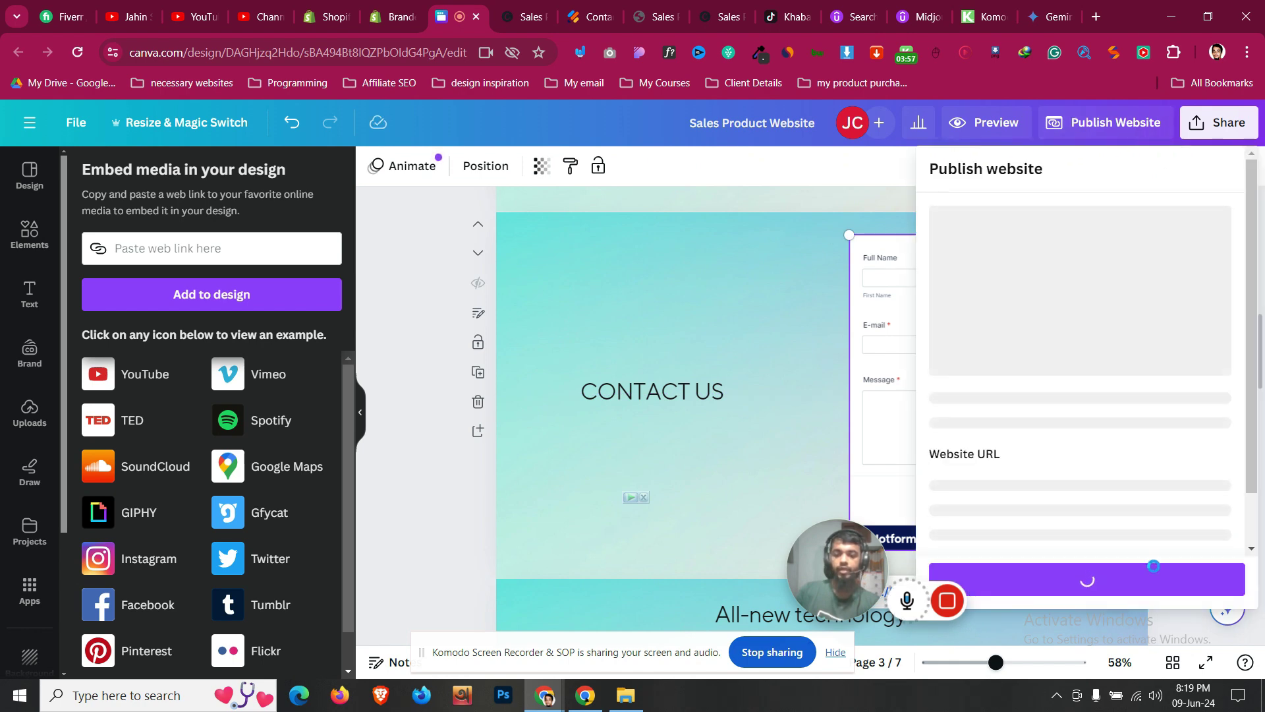
{"action": "left_click", "coordinate": [1153, 573]}
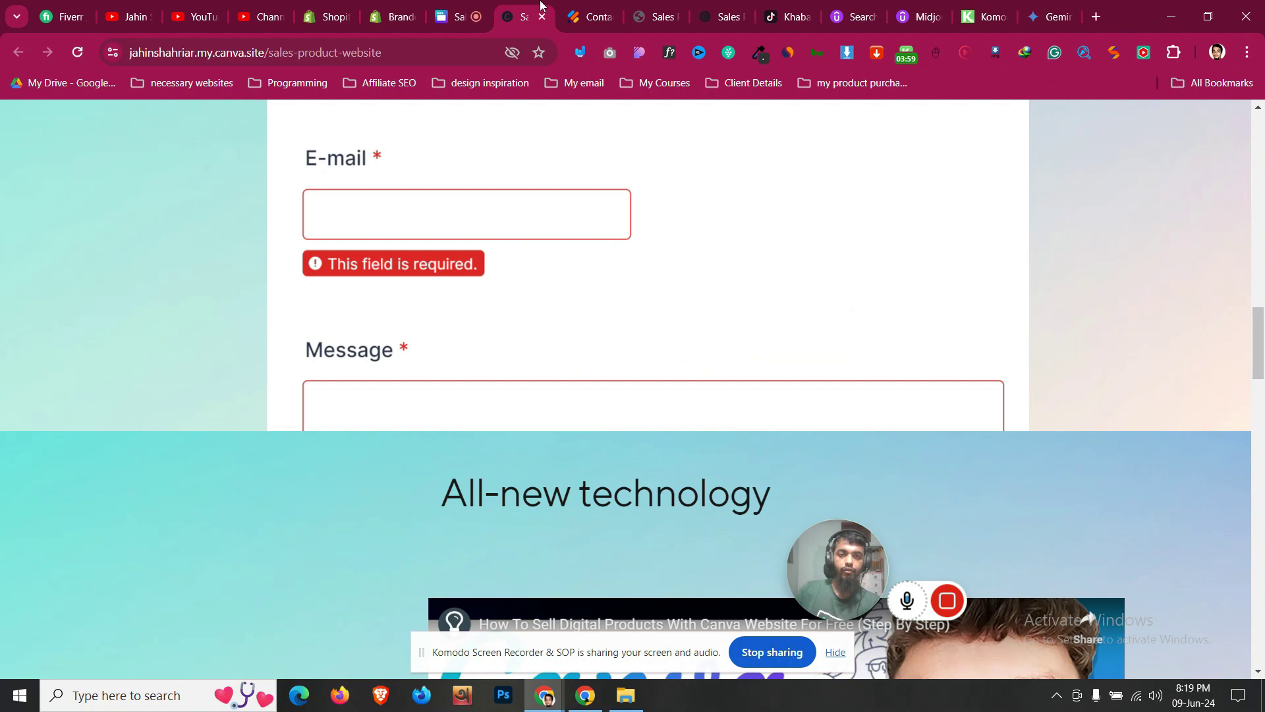
{"action": "scroll", "coordinate": [412, 397], "scroll_direction": "down", "scroll_amount": 1}
{"action": "scroll", "coordinate": [412, 398], "scroll_direction": "down", "scroll_amount": 2}
{"action": "scroll", "coordinate": [412, 398], "scroll_direction": "up", "scroll_amount": 8}
{"action": "scroll", "coordinate": [411, 398], "scroll_direction": "up", "scroll_amount": 6}
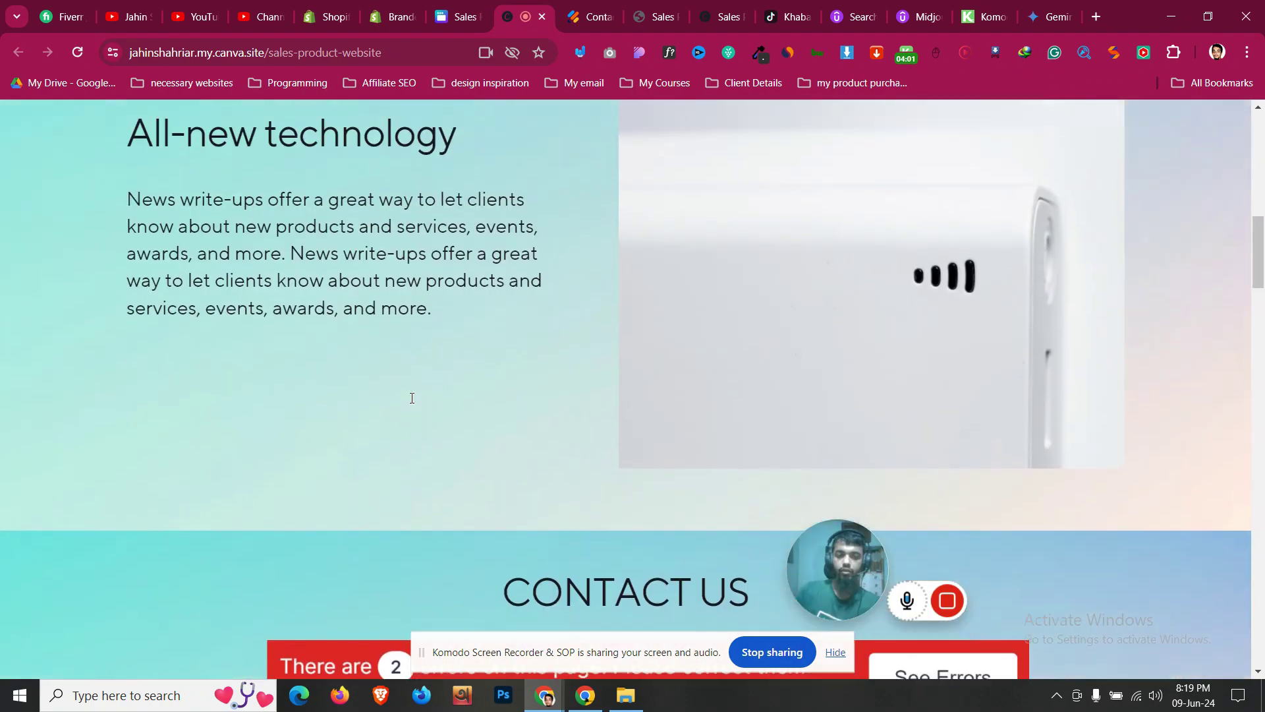
Close the outdated site tab, test the live form's First Name and Message fields, and return to Canva's live confirmation
{"action": "key", "text": "ctrl+shift+Tab"}
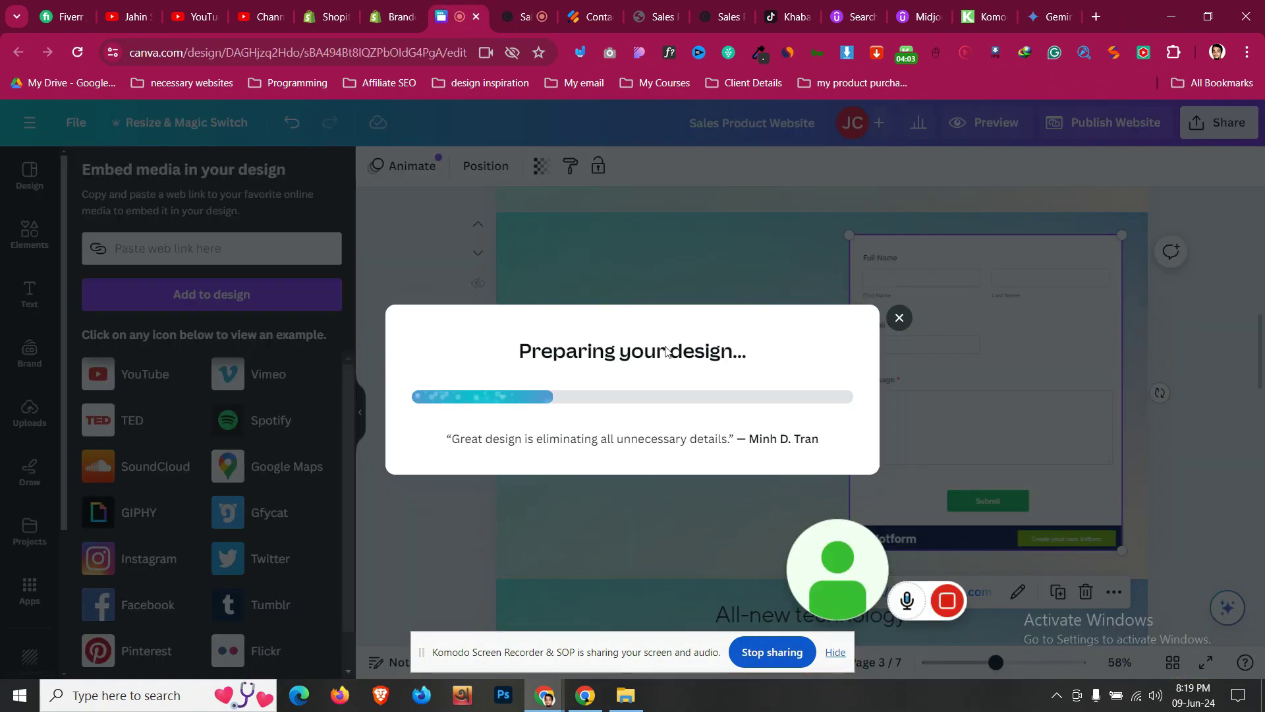
{"action": "left_click", "coordinate": [538, 5]}
{"action": "key", "text": "ctrl+w"}
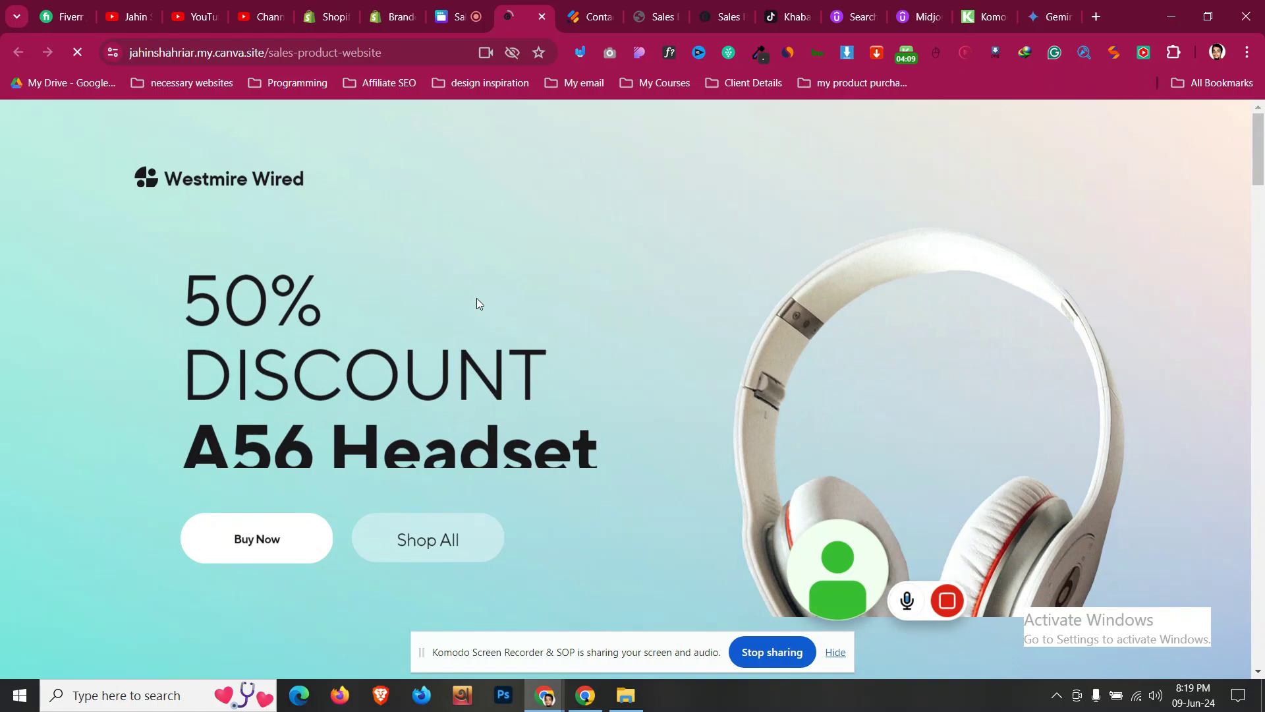
{"action": "scroll", "coordinate": [479, 303], "scroll_direction": "down", "scroll_amount": 8}
{"action": "scroll", "coordinate": [479, 303], "scroll_direction": "down", "scroll_amount": 12}
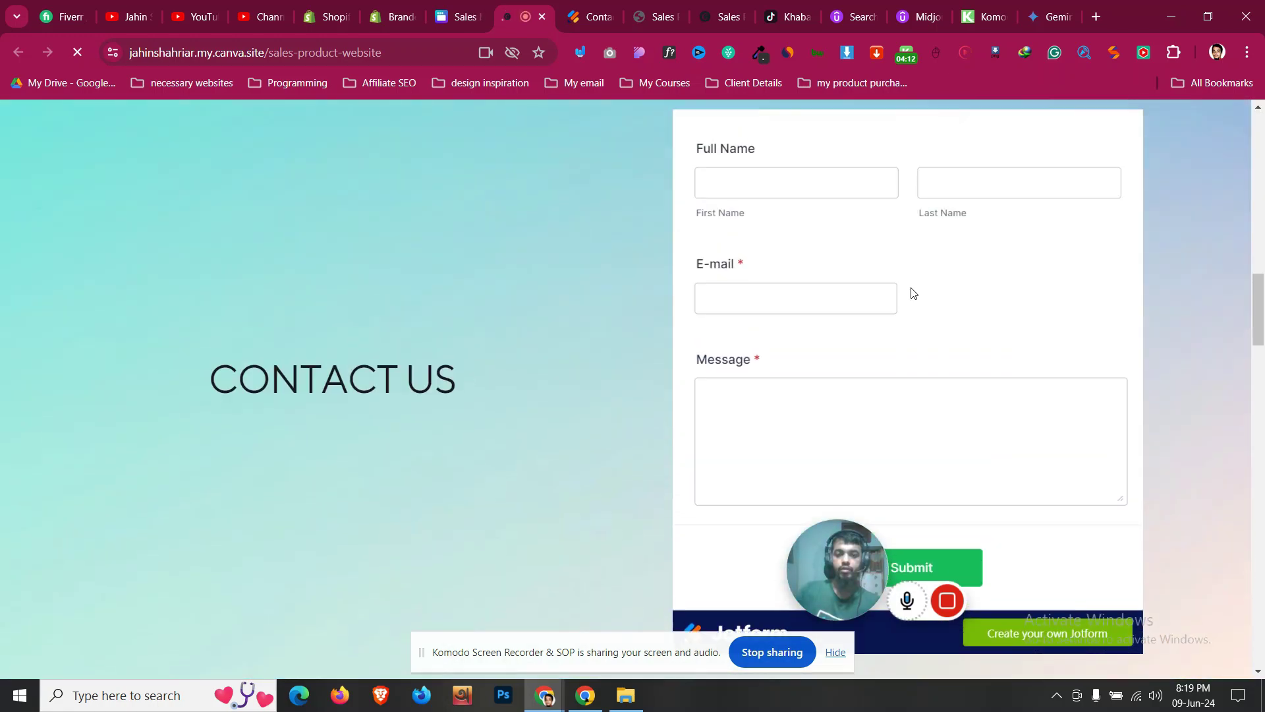
{"action": "left_click", "coordinate": [777, 318]}
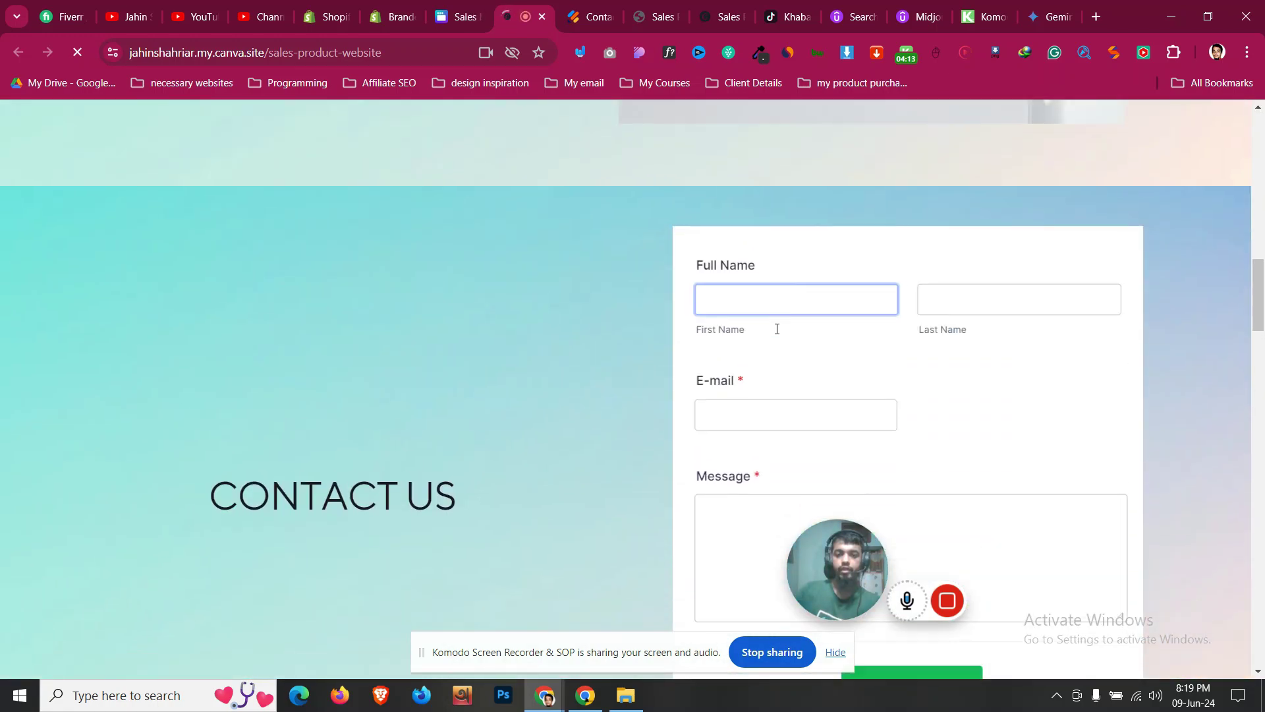
{"action": "scroll", "coordinate": [778, 330], "scroll_direction": "down", "scroll_amount": 2}
{"action": "left_click", "coordinate": [780, 356]}
{"action": "scroll", "coordinate": [848, 402], "scroll_direction": "down", "scroll_amount": 1}
{"action": "left_click", "coordinate": [1118, 441]}
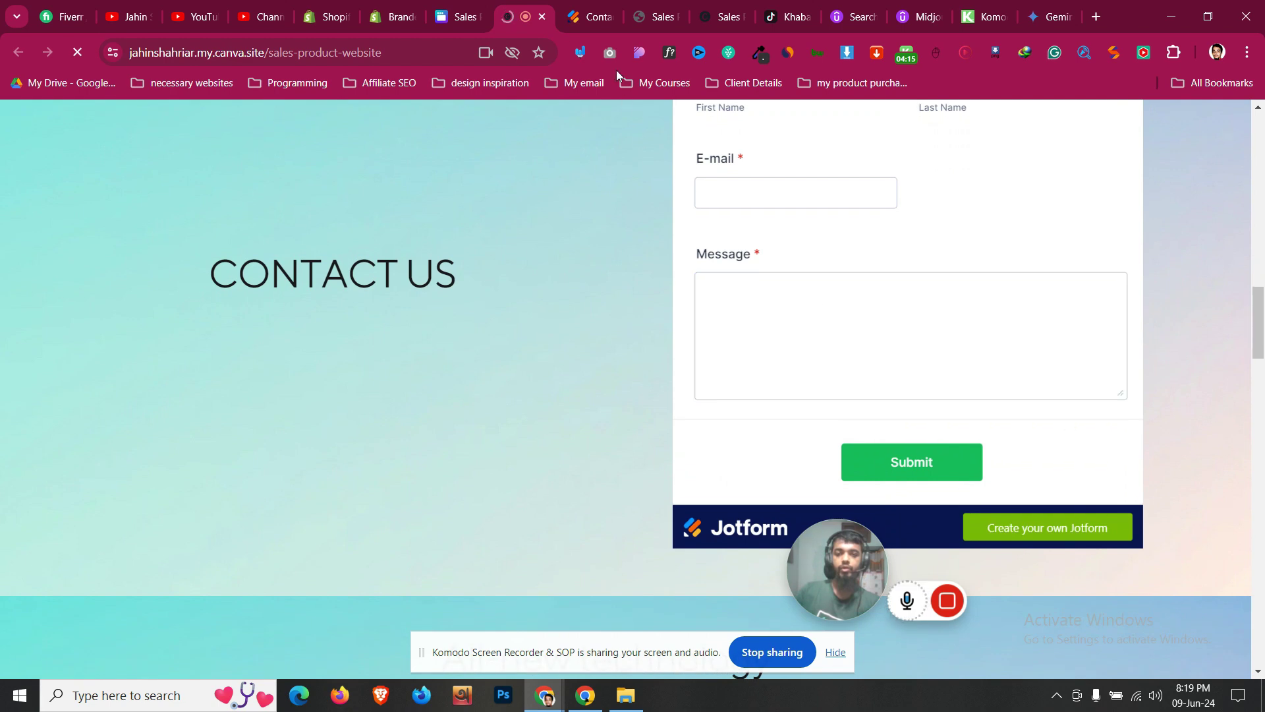
{"action": "left_click", "coordinate": [609, 5]}
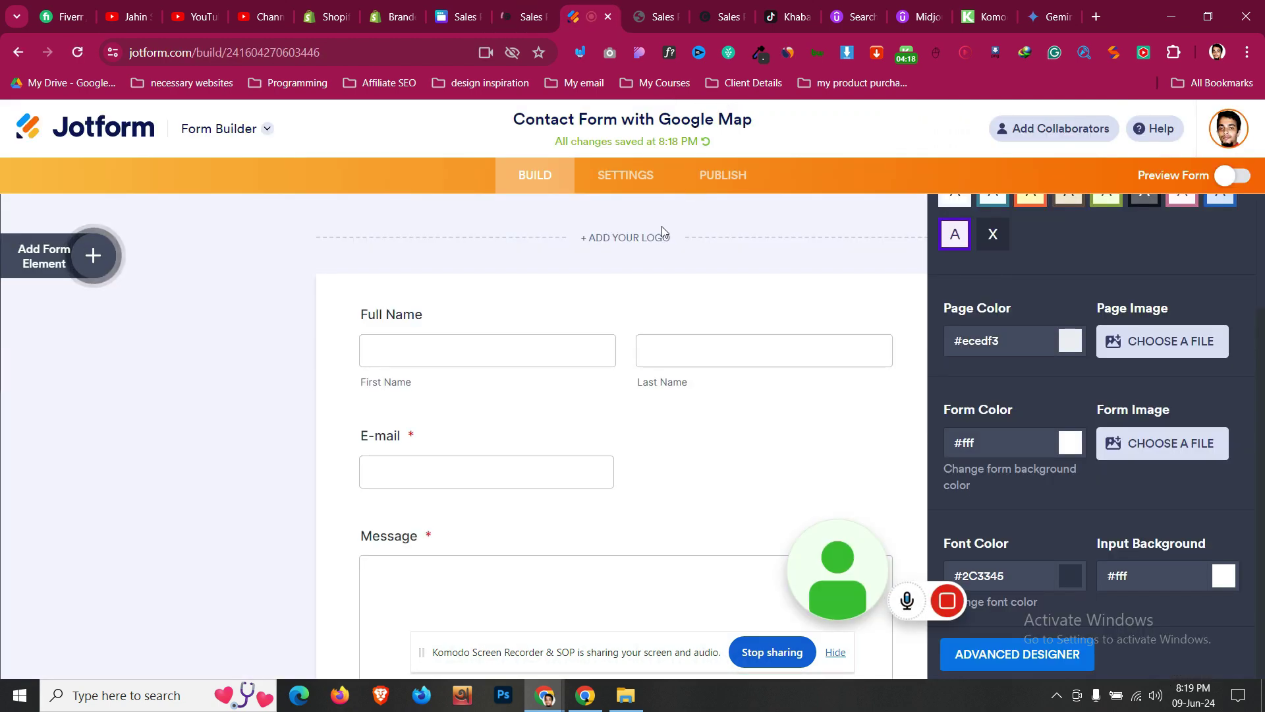
{"action": "left_click", "coordinate": [435, 6]}
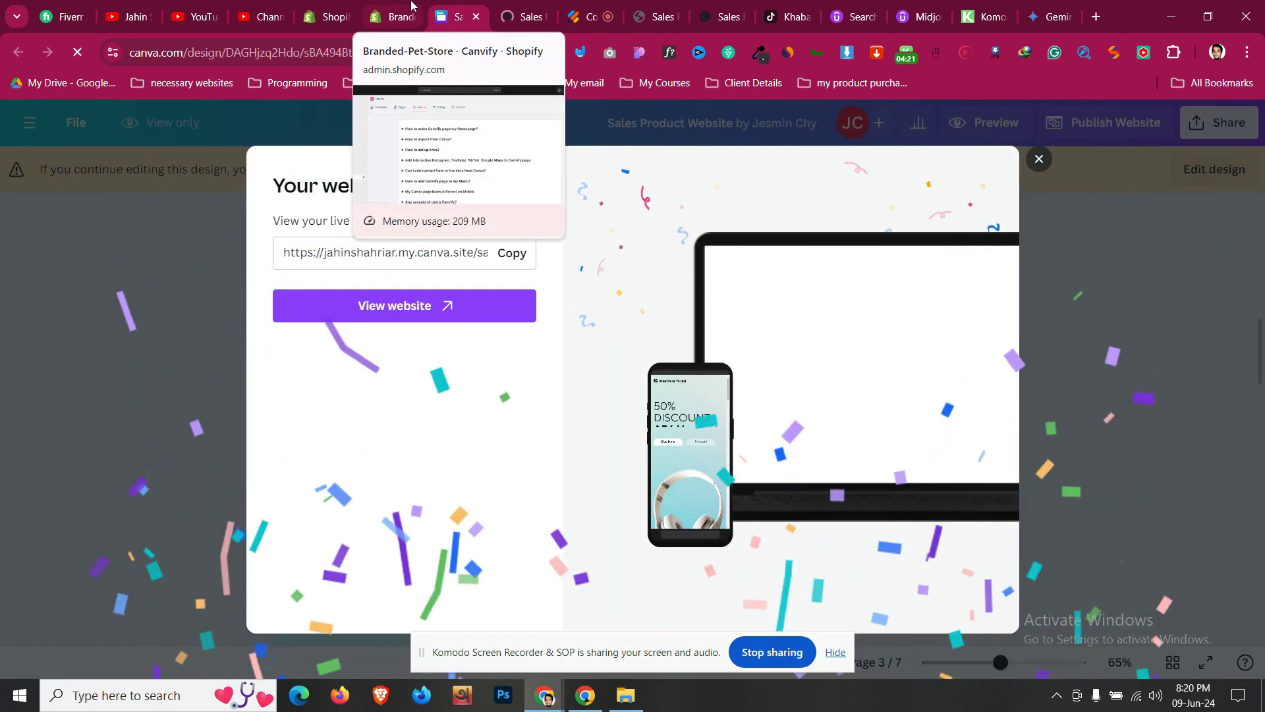
Open the Sales Page's update settings from the Canvify app's Pages list
{"action": "left_click", "coordinate": [411, 5]}
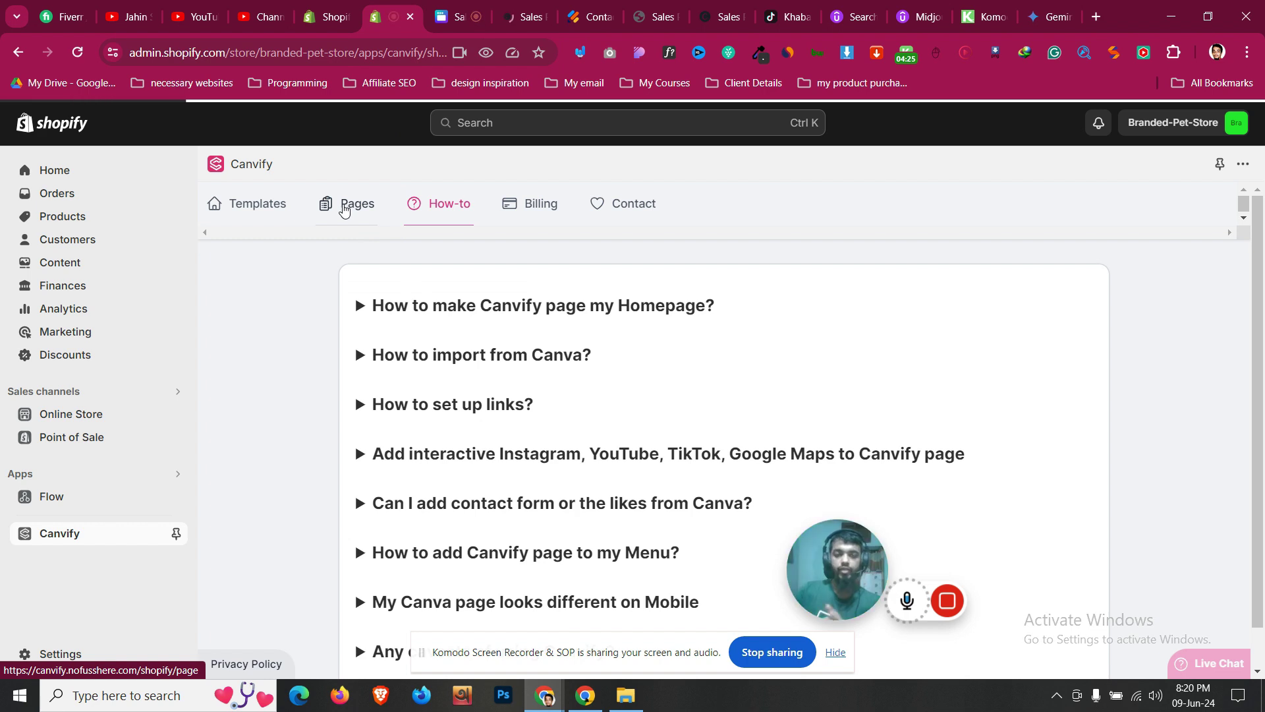
{"action": "left_click", "coordinate": [345, 210]}
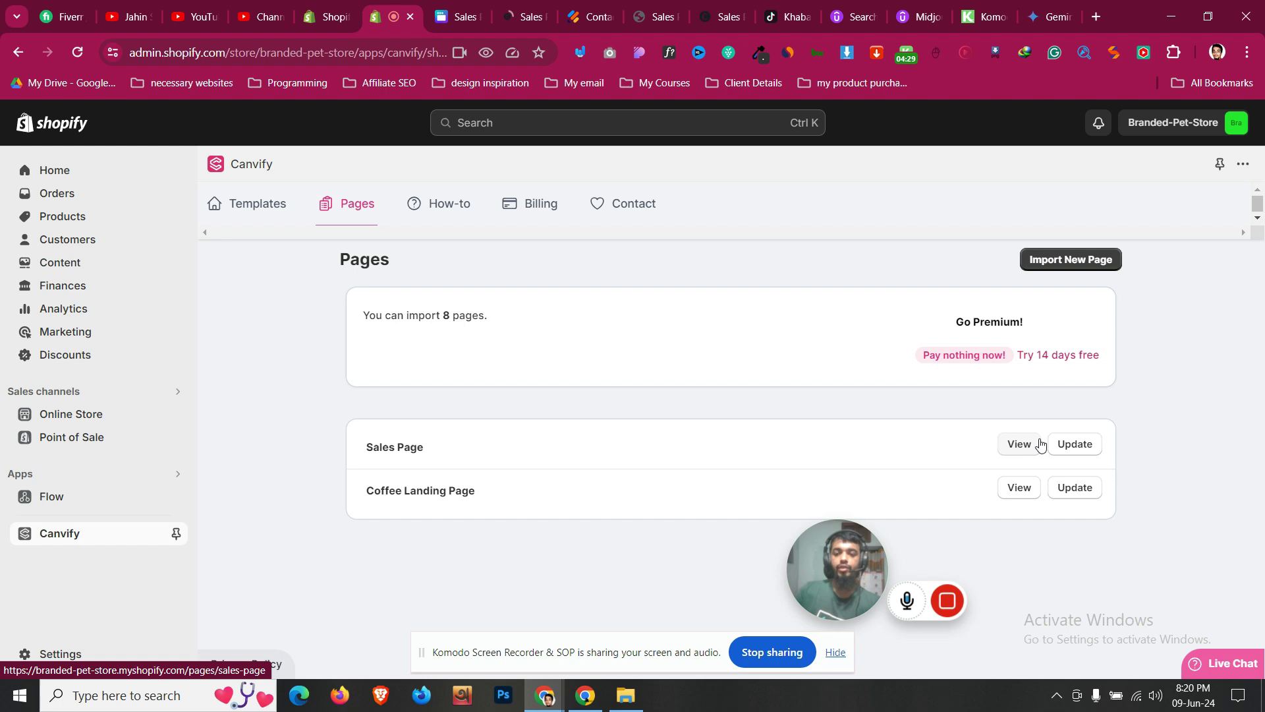
{"action": "left_click", "coordinate": [1078, 448]}
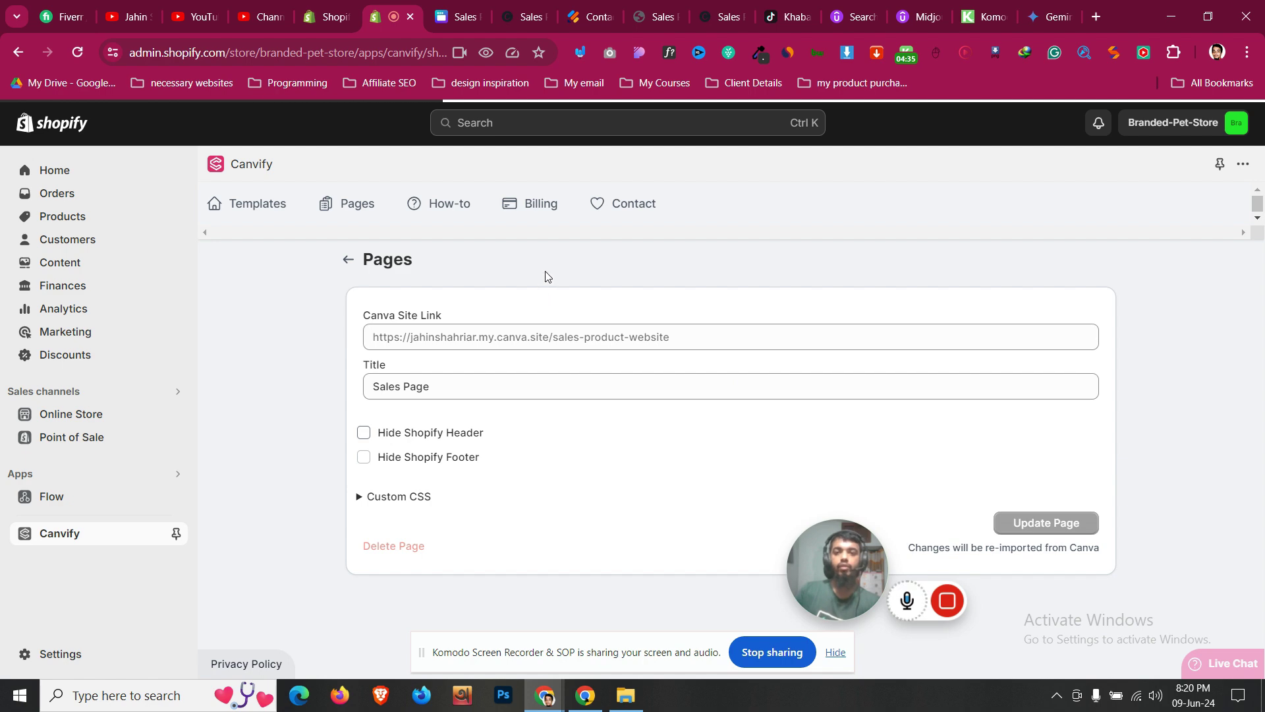
Load the store homepage by trimming the PurrBowl product URL to the root
{"action": "scroll", "coordinate": [437, 266], "scroll_direction": "up", "scroll_amount": 10}
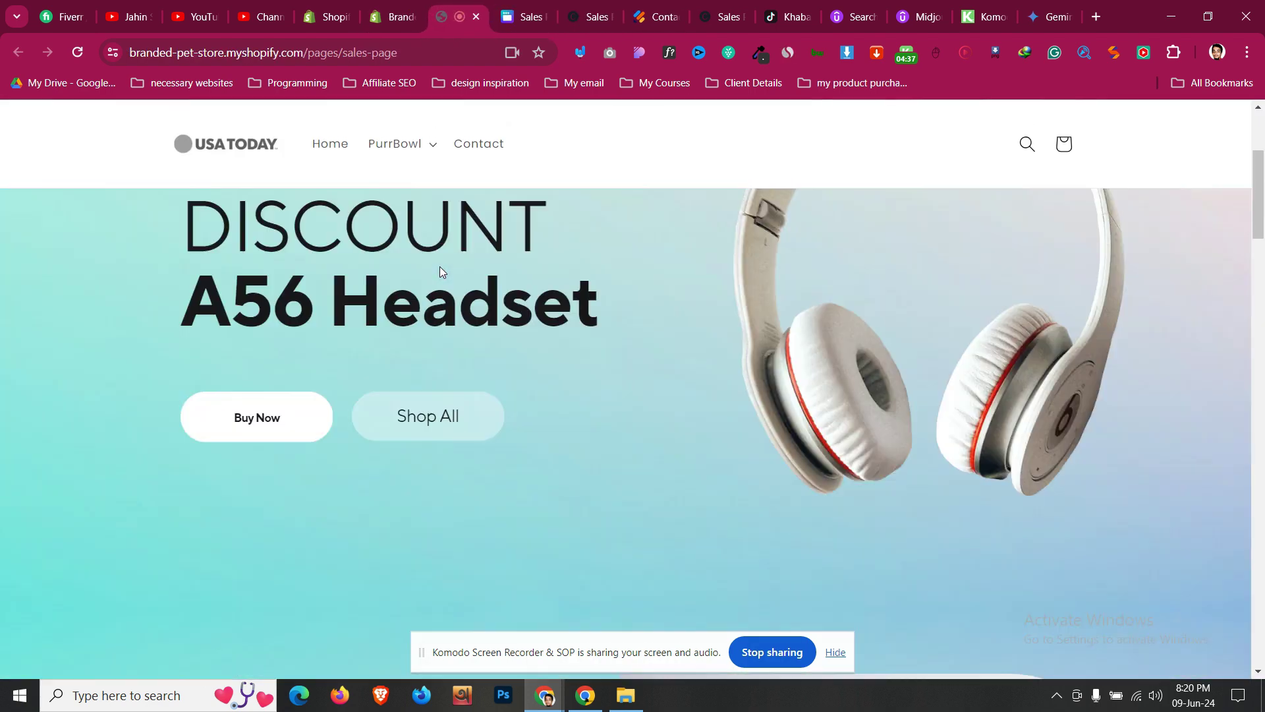
{"action": "left_click", "coordinate": [517, 330]}
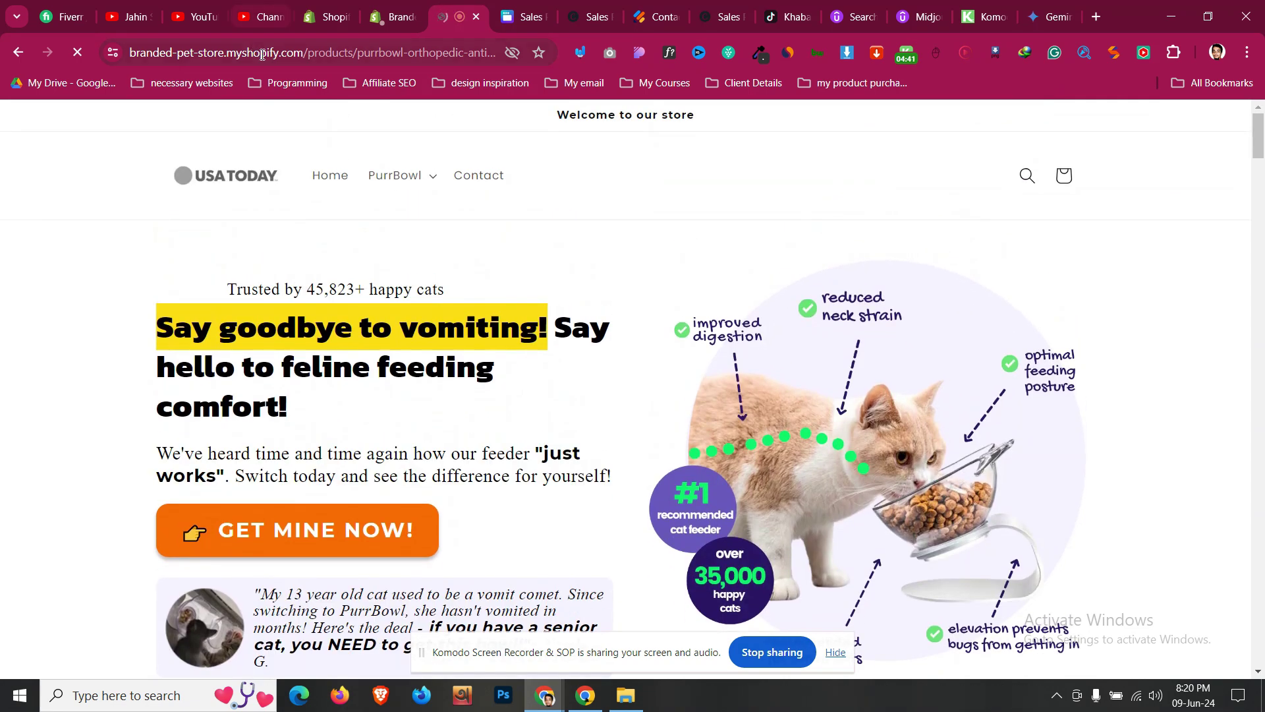
{"action": "left_click", "coordinate": [321, 58]}
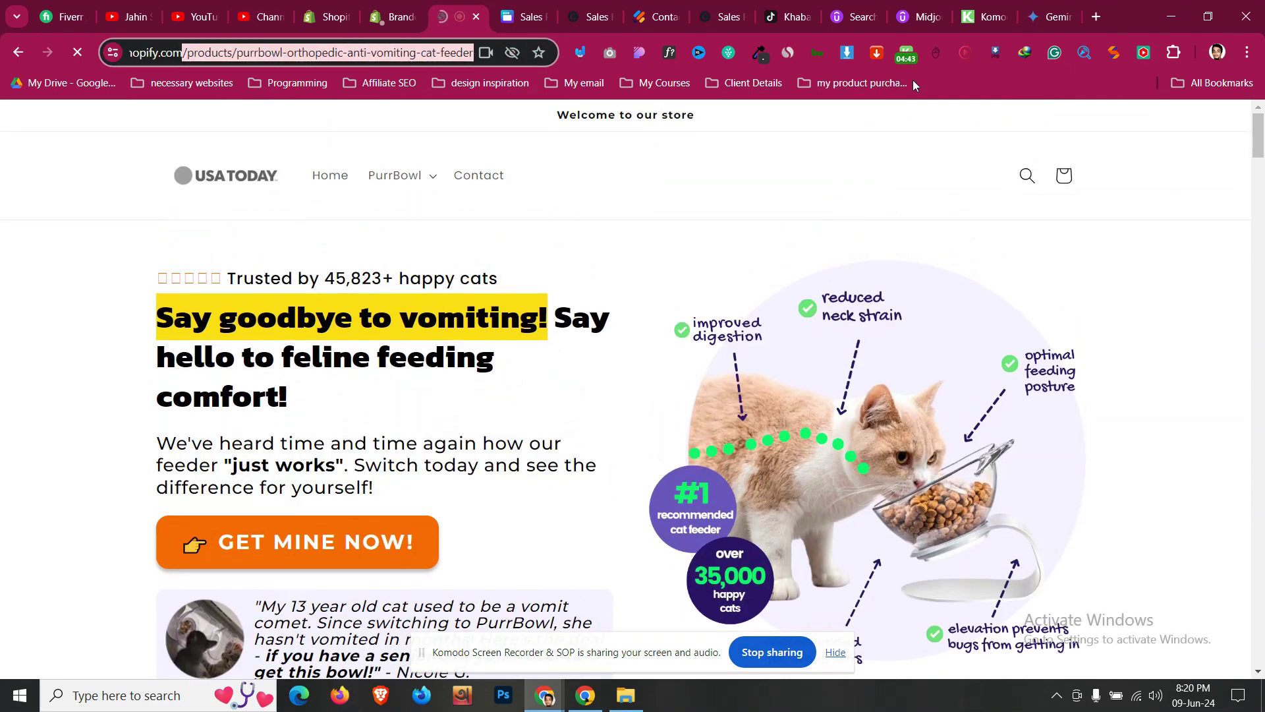
{"action": "key", "text": "BackSpace"}
{"action": "key", "text": "Return"}
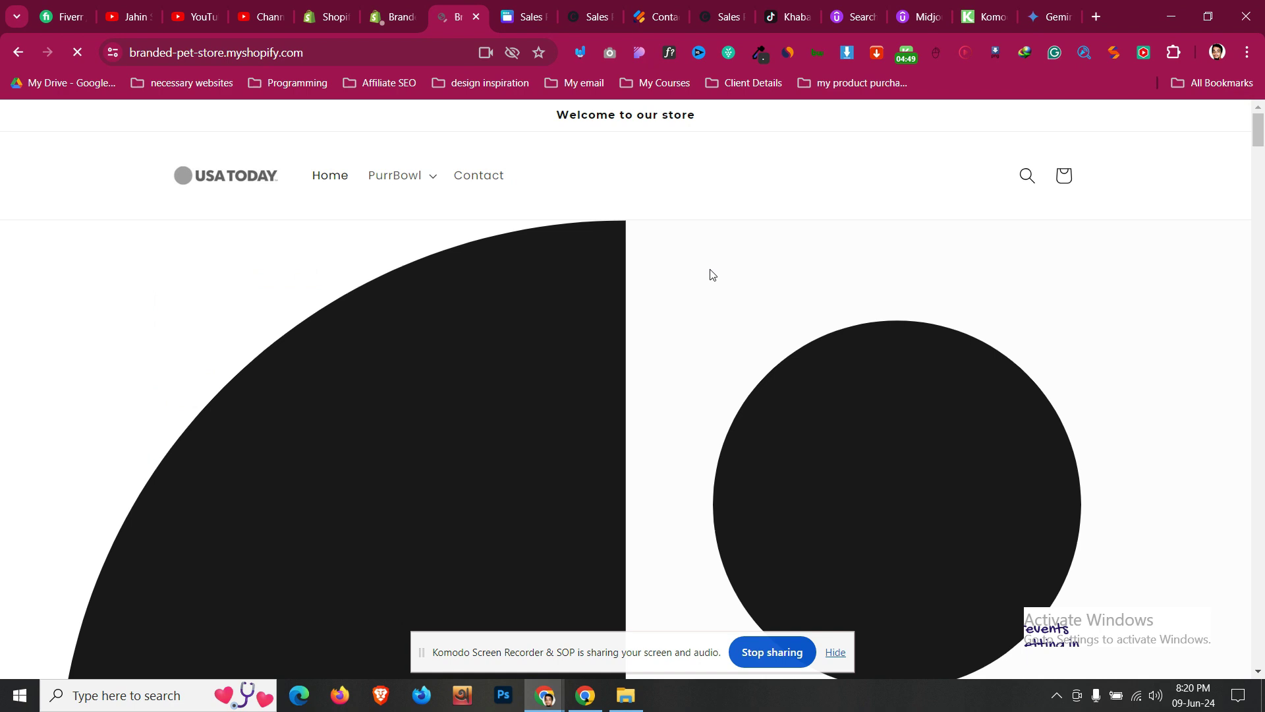
Scroll to the Contact Us form and test the E-mail field's required warning
{"action": "scroll", "coordinate": [712, 277], "scroll_direction": "down", "scroll_amount": 8}
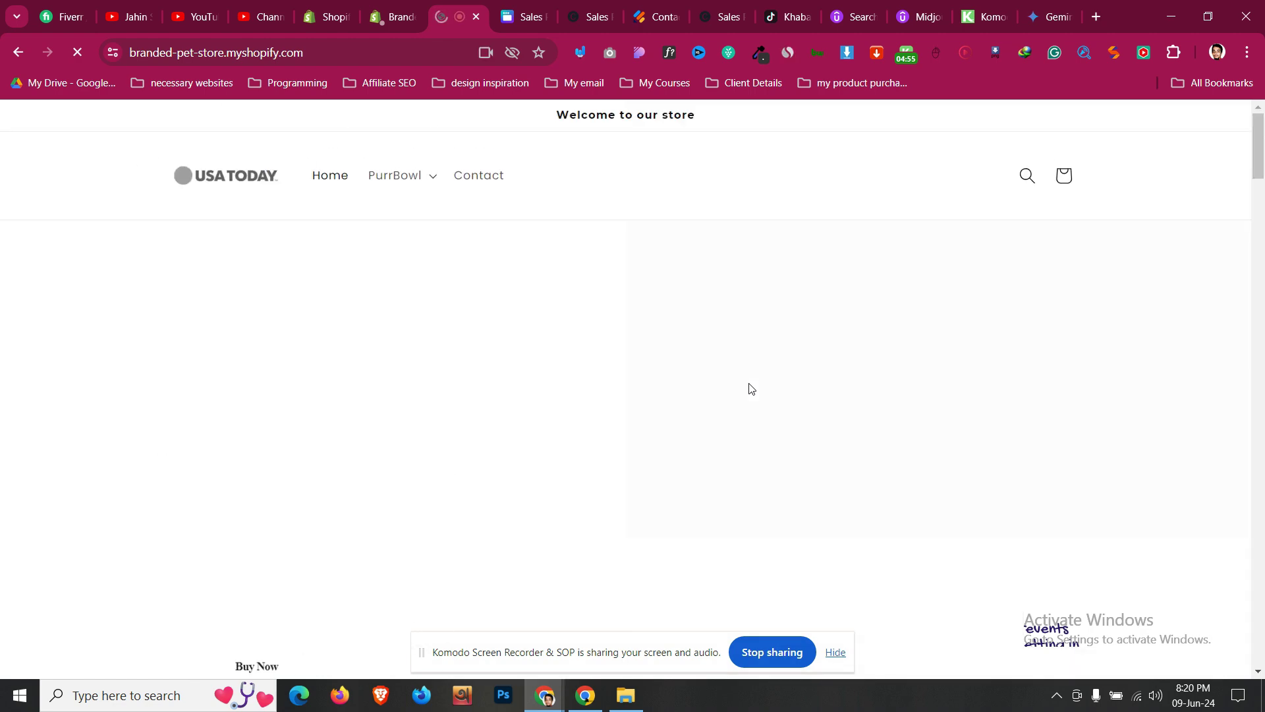
{"action": "scroll", "coordinate": [752, 389], "scroll_direction": "down", "scroll_amount": 8}
{"action": "scroll", "coordinate": [749, 387], "scroll_direction": "down", "scroll_amount": 5}
{"action": "scroll", "coordinate": [749, 387], "scroll_direction": "down", "scroll_amount": 4}
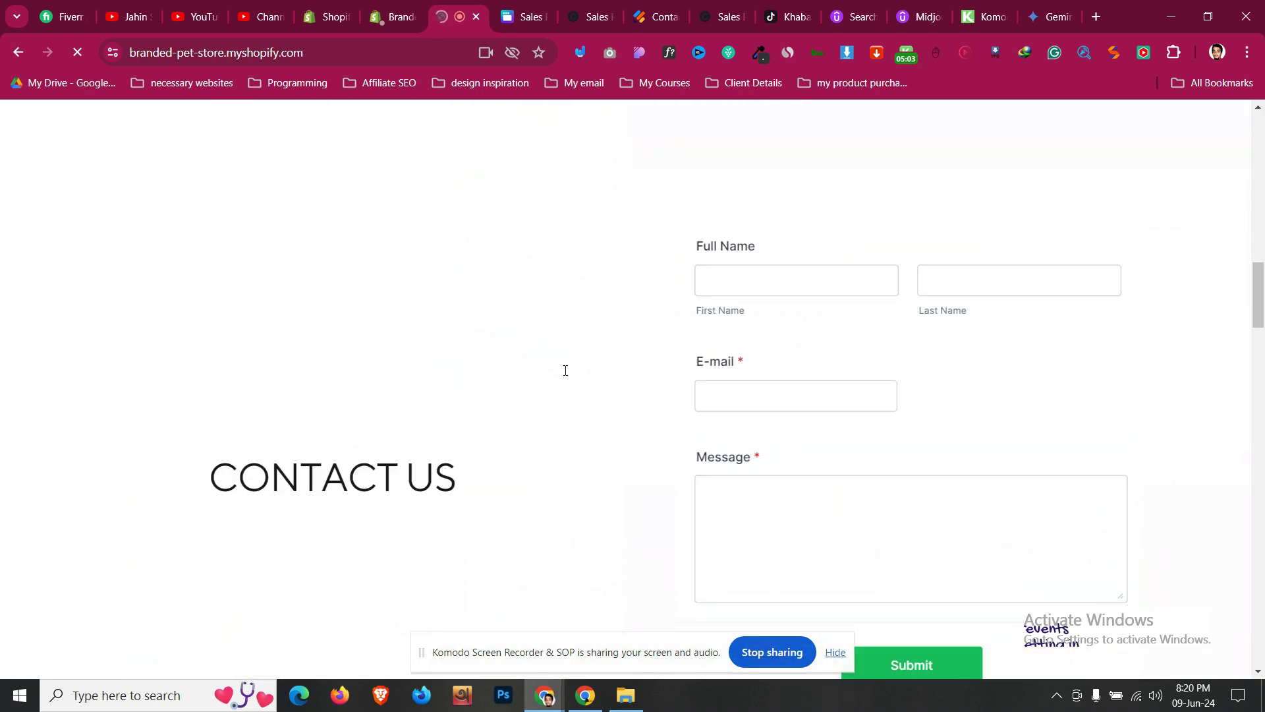
{"action": "left_click", "coordinate": [745, 389]}
{"action": "left_click", "coordinate": [1023, 392]}
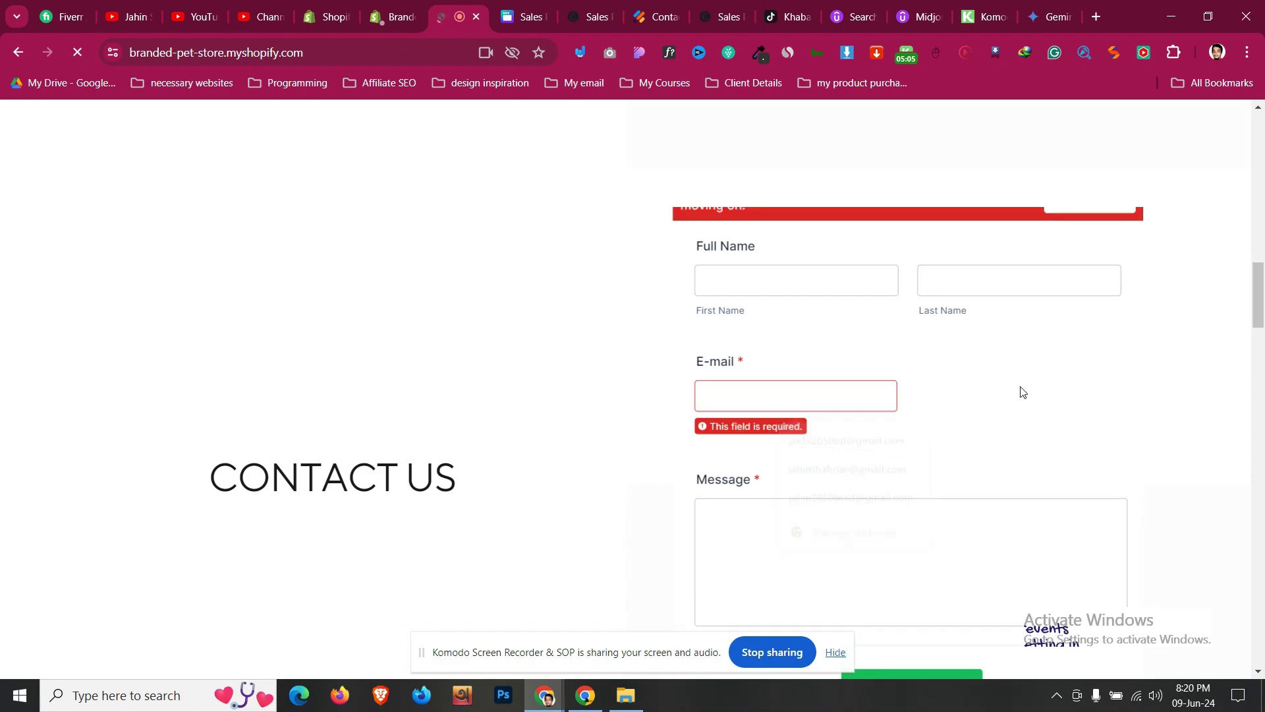
{"action": "scroll", "coordinate": [559, 319], "scroll_direction": "down", "scroll_amount": 4}
{"action": "scroll", "coordinate": [342, 234], "scroll_direction": "down", "scroll_amount": 4}
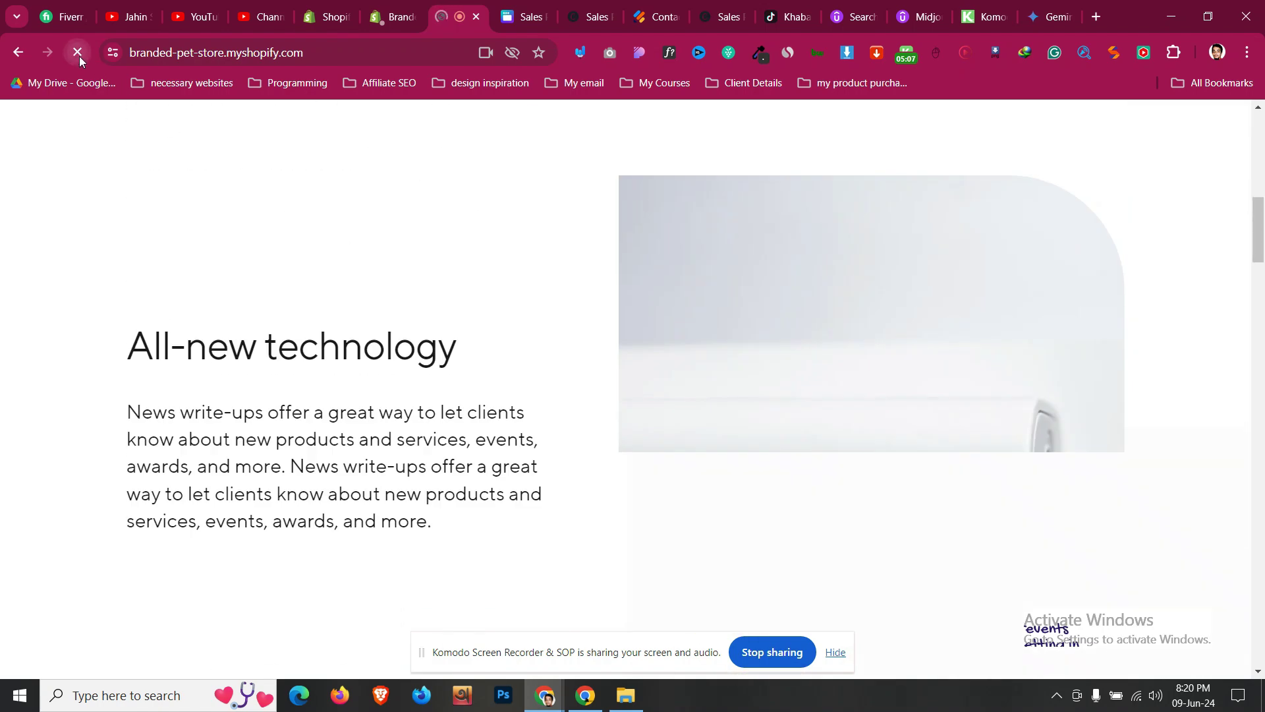